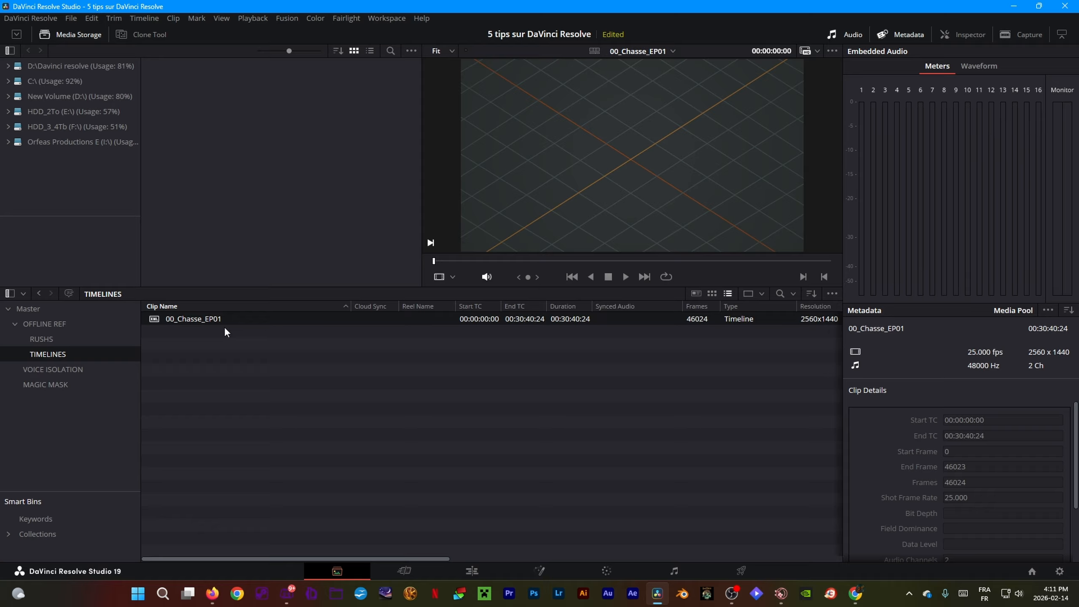
Add the exported episode MP4 from the Chasse à l'or EP01 EXPORT folder to the TIMELINES bin as an offline reference clip.
{"action": "left_click", "coordinate": [49, 131]}
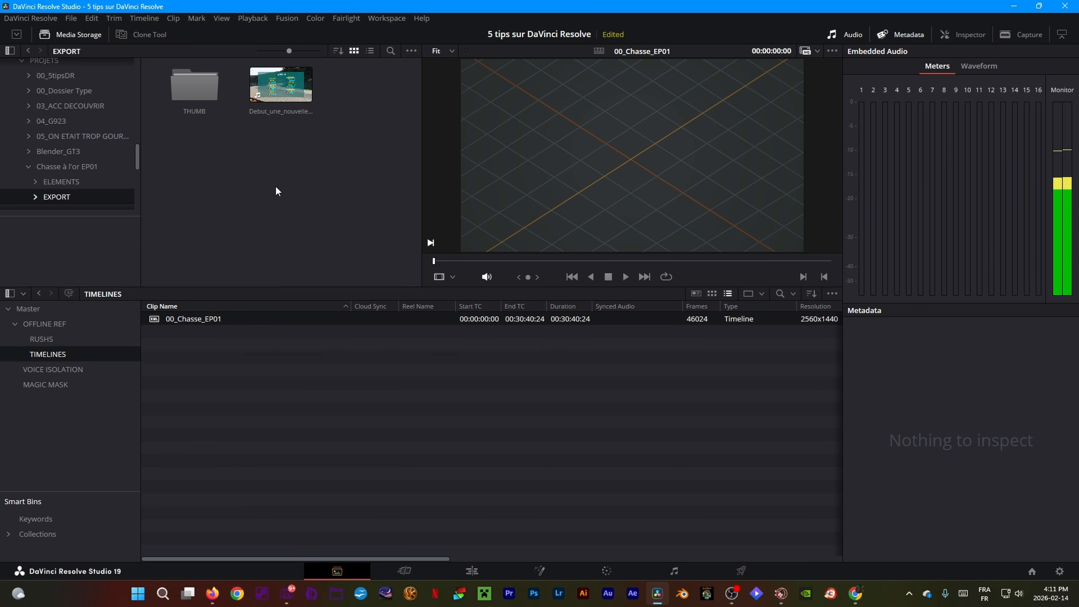
{"action": "left_click", "coordinate": [268, 89]}
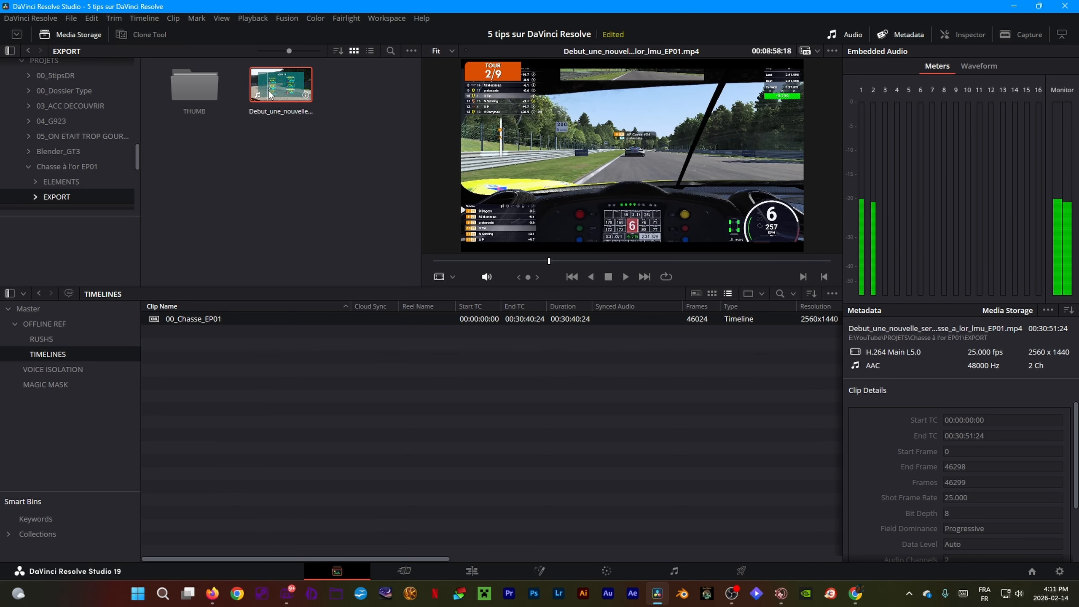
{"action": "right_click", "coordinate": [268, 89]}
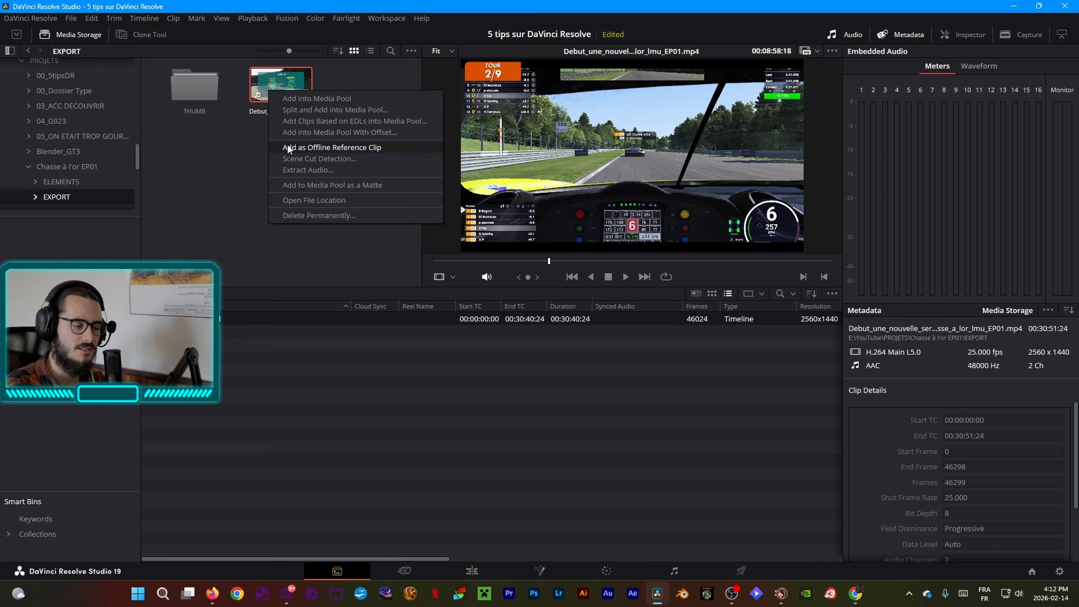
{"action": "left_click", "coordinate": [374, 147]}
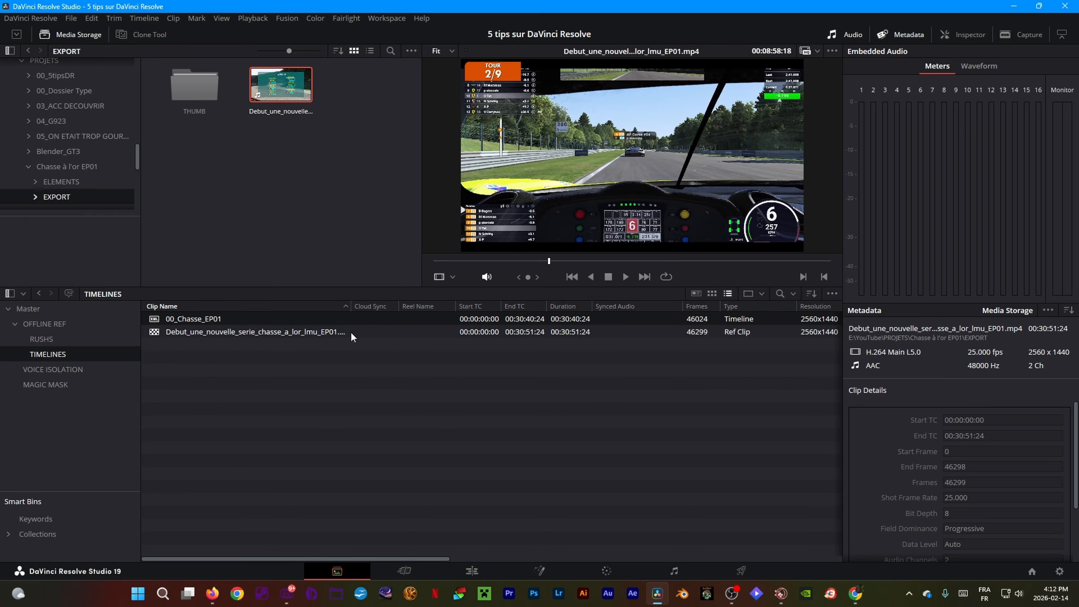
{"action": "left_click", "coordinate": [299, 371]}
{"action": "left_click", "coordinate": [280, 332]}
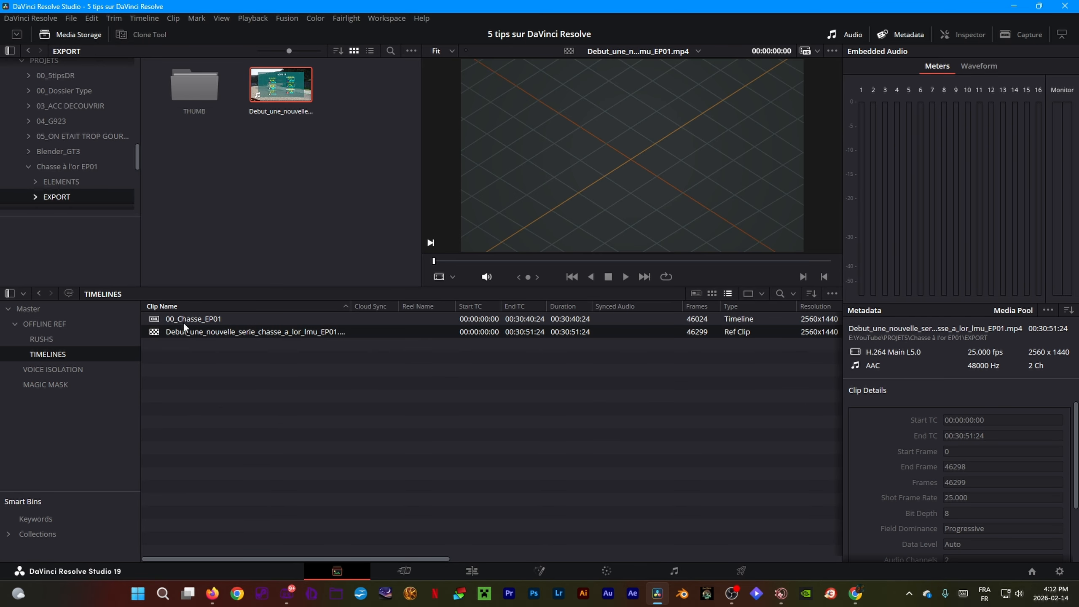
Link the Debut_une_nouvelle_serie_chasse_a_lor_lmu_EP01.mp4 offline reference clip to the 00_Chasse_EP01 timeline.
{"action": "left_click", "coordinate": [183, 319]}
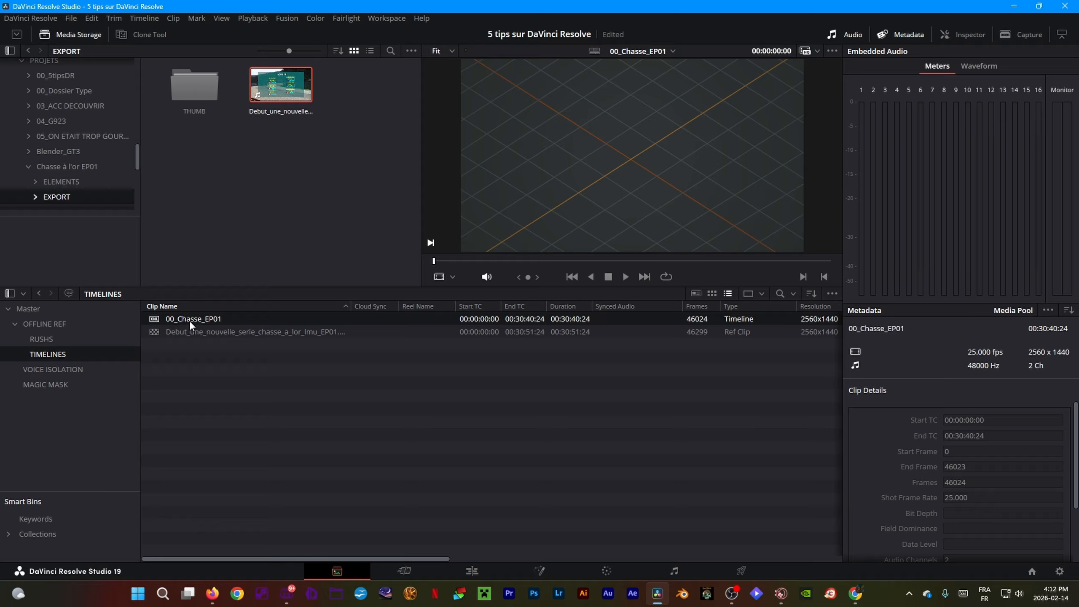
{"action": "right_click", "coordinate": [190, 323]}
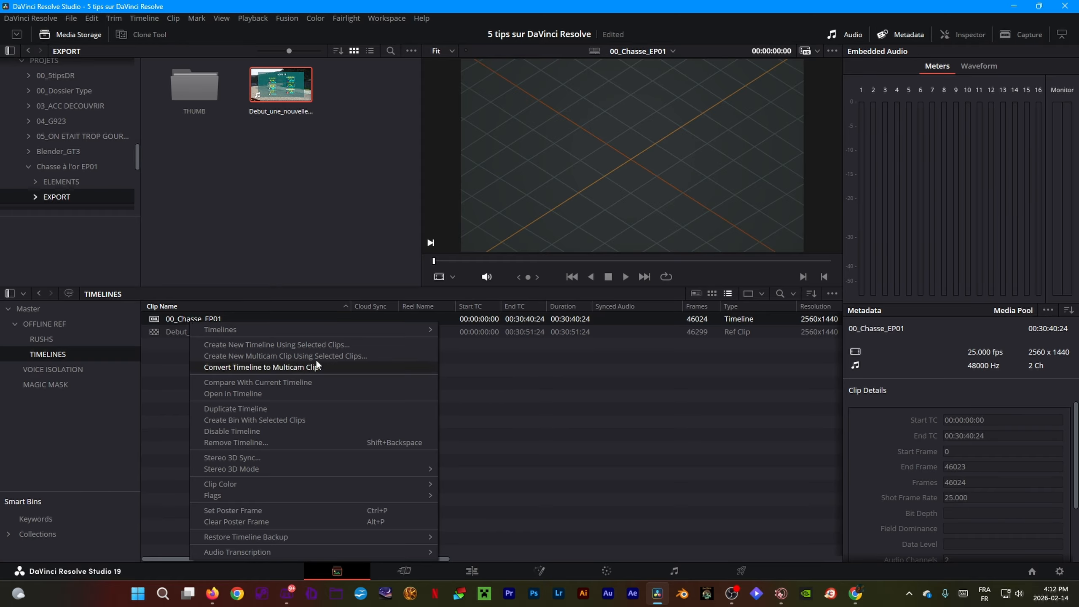
{"action": "mouse_move", "coordinate": [326, 326]}
{"action": "mouse_move", "coordinate": [533, 399]}
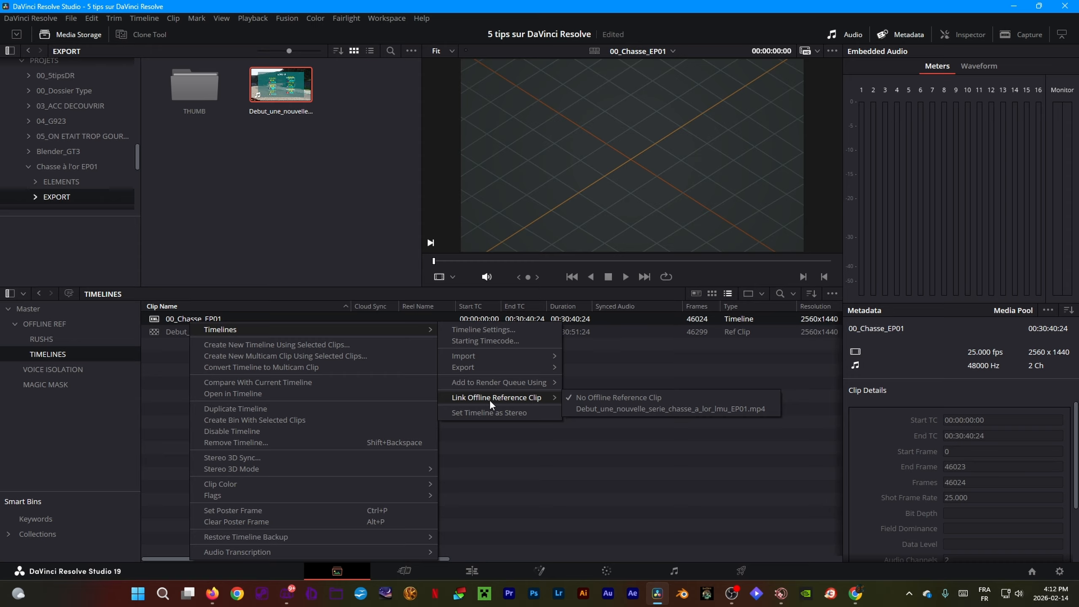
{"action": "left_click", "coordinate": [620, 412]}
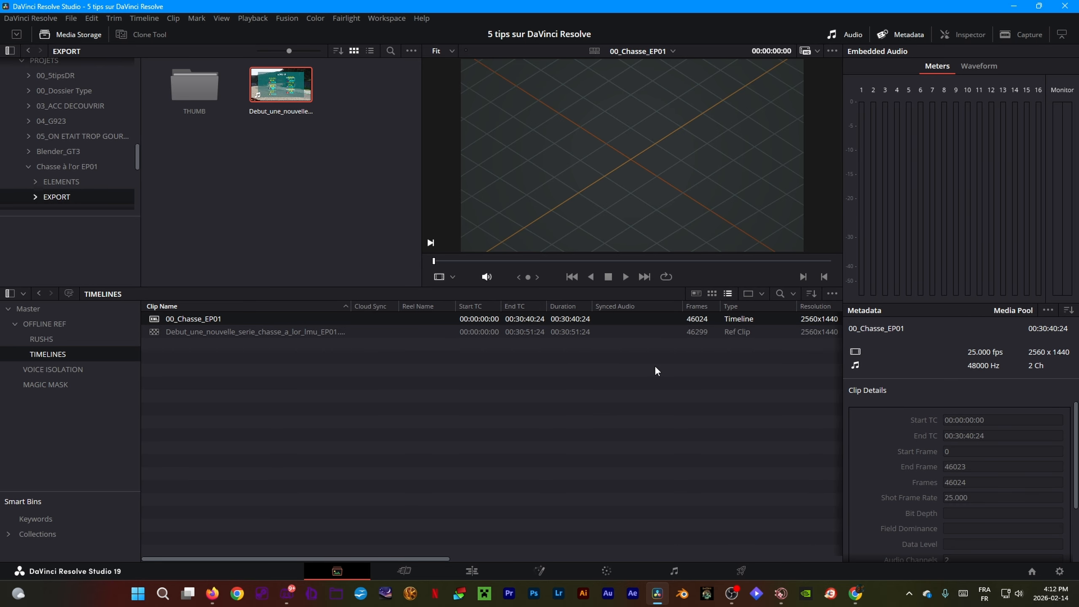
Open the 00_Chasse_EP01 timeline on the Edit page and move the playhead to 00:00:06:12.
{"action": "left_click", "coordinate": [484, 565]}
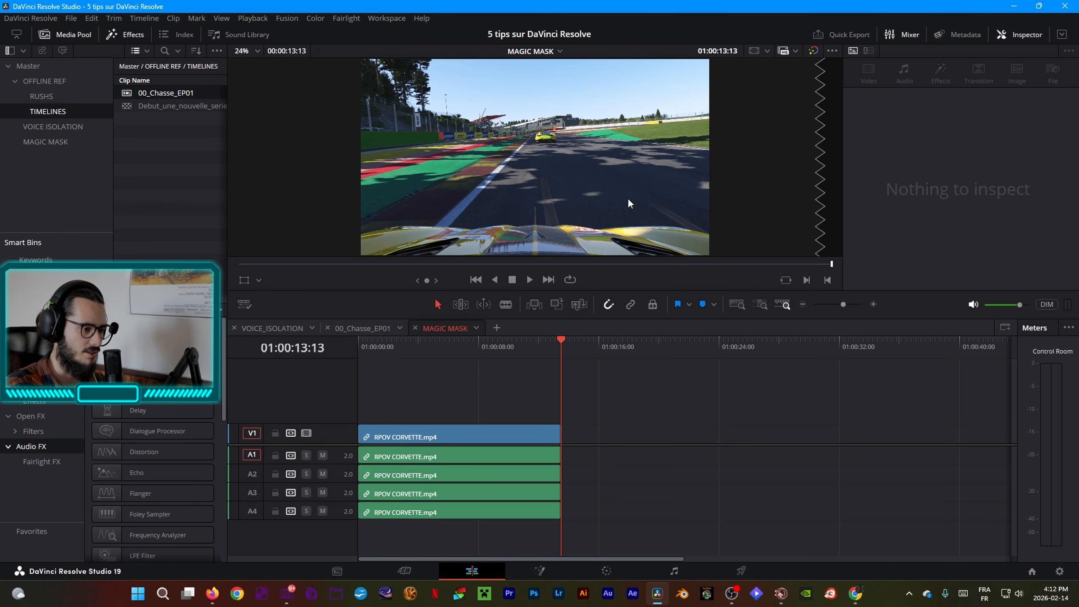
{"action": "left_click", "coordinate": [371, 326]}
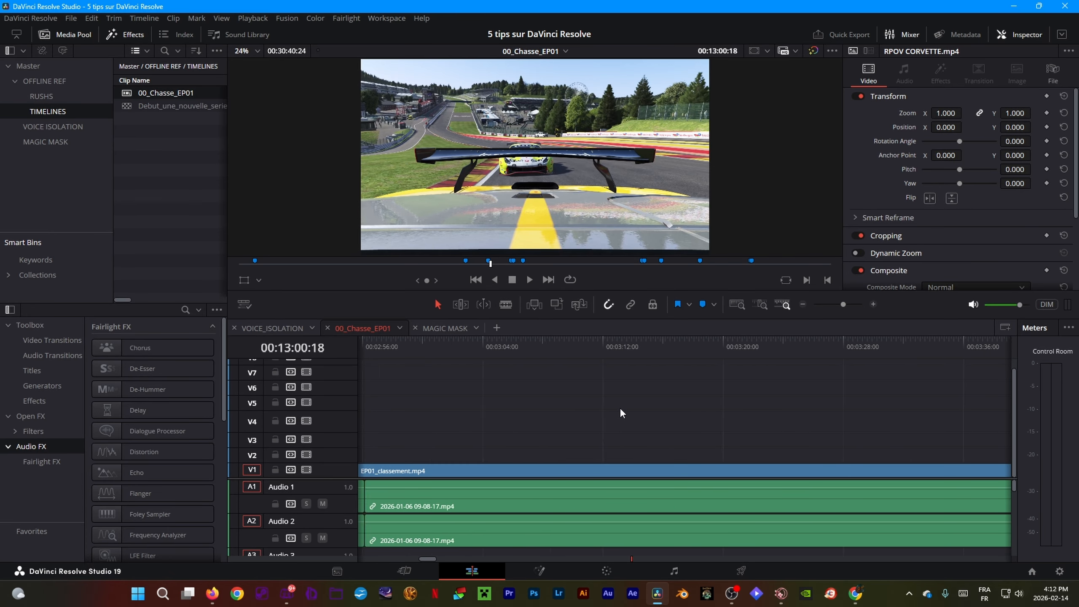
{"action": "left_click_drag", "start_coordinate": [507, 343], "coordinate": [498, 344]}
{"action": "key", "text": "j"}
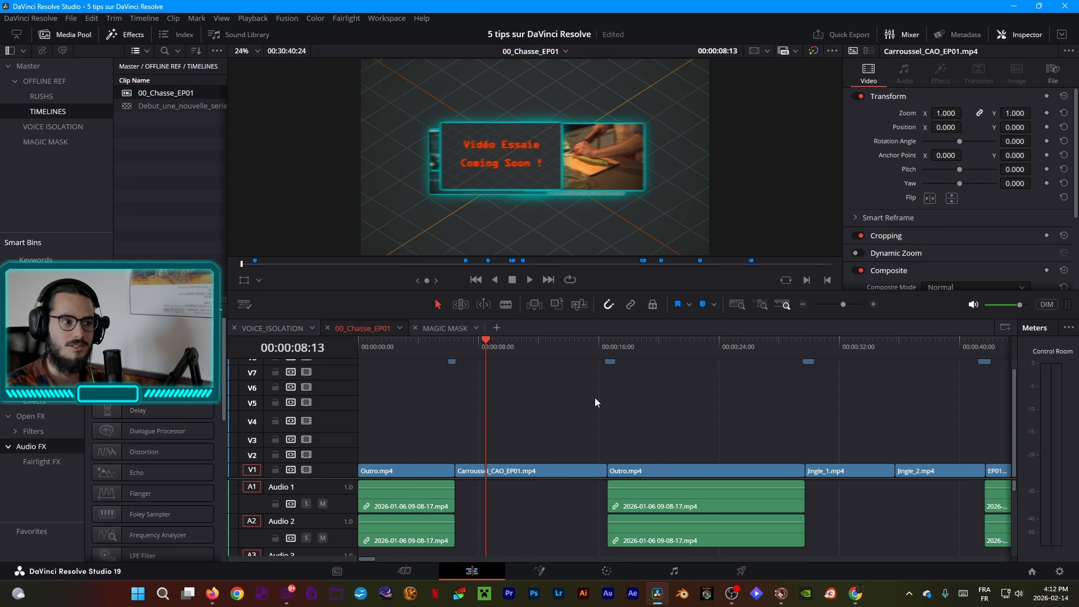
{"action": "key", "text": "k"}
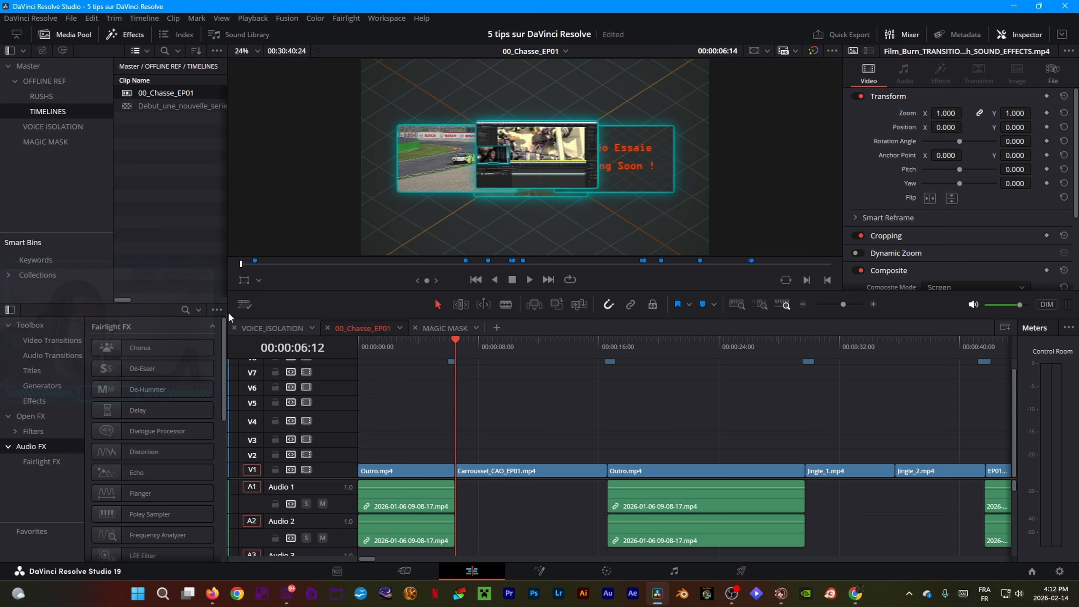
Hide the Effects library and play the timeline to 00:00:10:00 with the viewer's comparison set to Difference.
{"action": "left_click", "coordinate": [132, 36]}
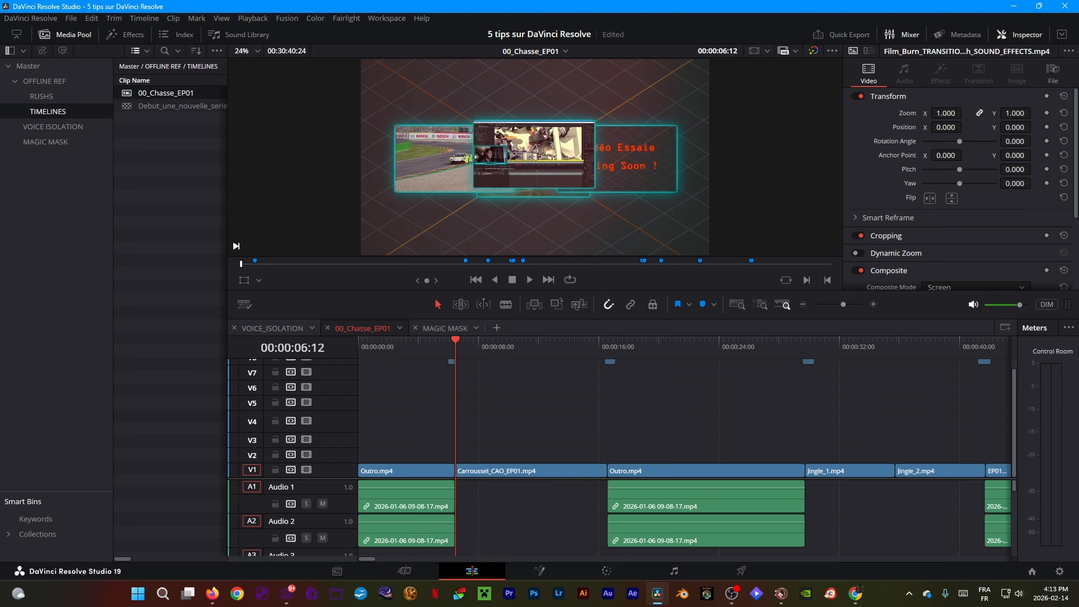
{"action": "right_click", "coordinate": [516, 169]}
{"action": "left_click", "coordinate": [553, 233]}
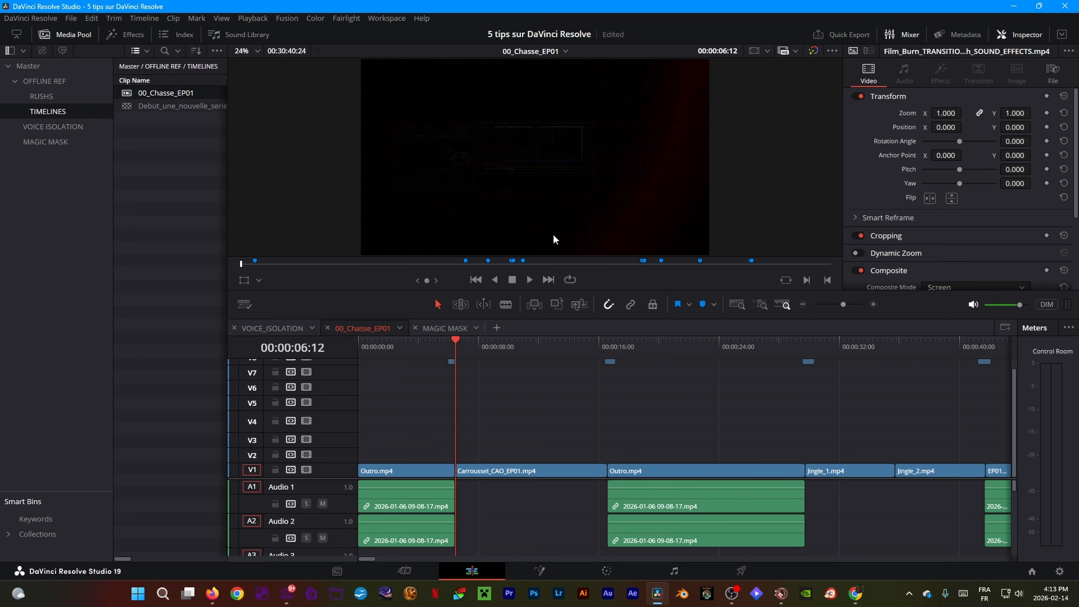
{"action": "key", "text": "space"}
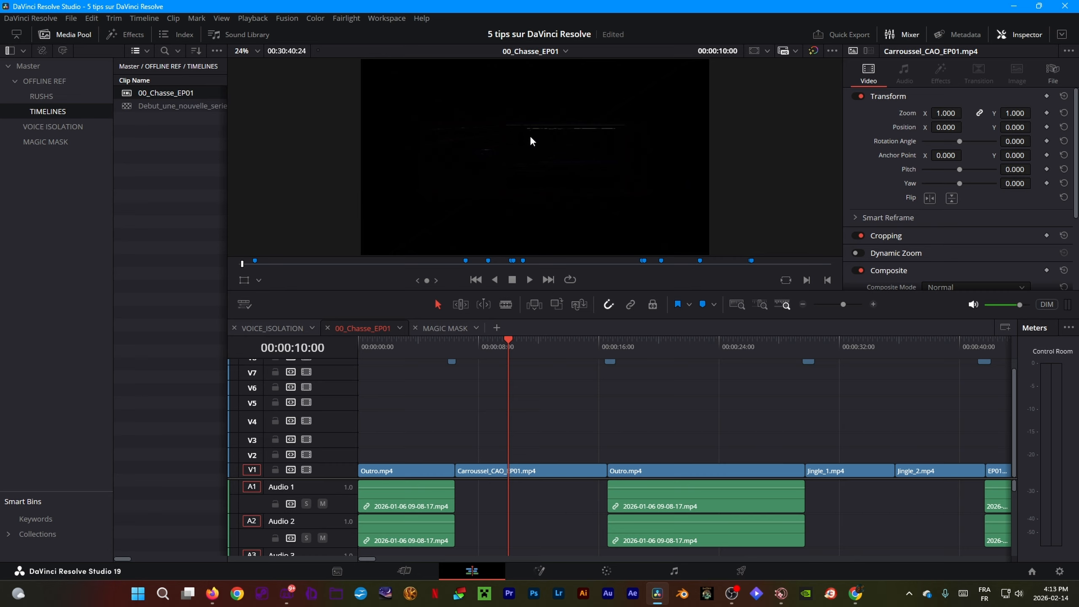
Set the Carroussel_CAO_EP01.mp4 clip's zoom to 1.330 and turn off the viewer's Difference comparison.
{"action": "left_click", "coordinate": [546, 470]}
{"action": "left_click_drag", "start_coordinate": [945, 113], "coordinate": [975, 113]}
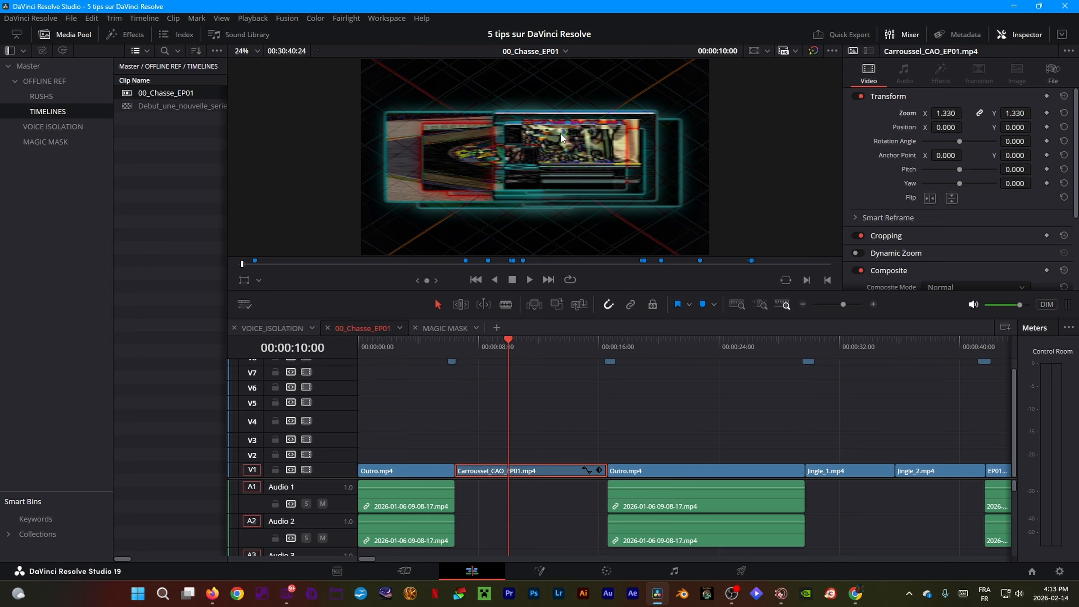
{"action": "right_click", "coordinate": [578, 184]}
{"action": "left_click", "coordinate": [597, 187]}
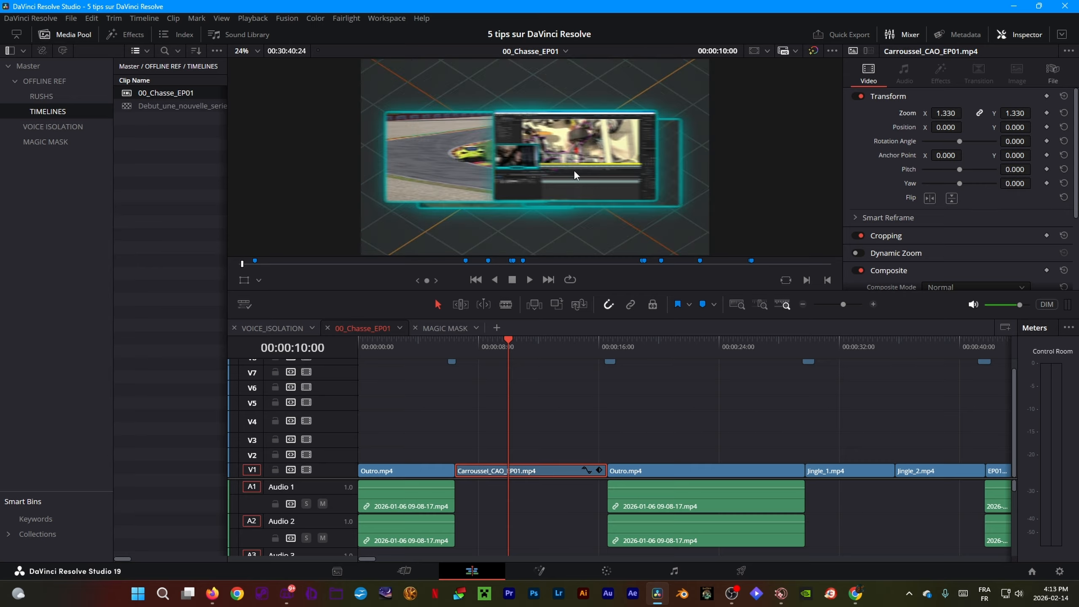
{"action": "right_click", "coordinate": [573, 169]}
{"action": "left_click", "coordinate": [609, 190]}
Switch to dual viewers with the offline reference beside the timeline, and compare the carousel clip using Difference.
{"action": "left_click", "coordinate": [386, 18]}
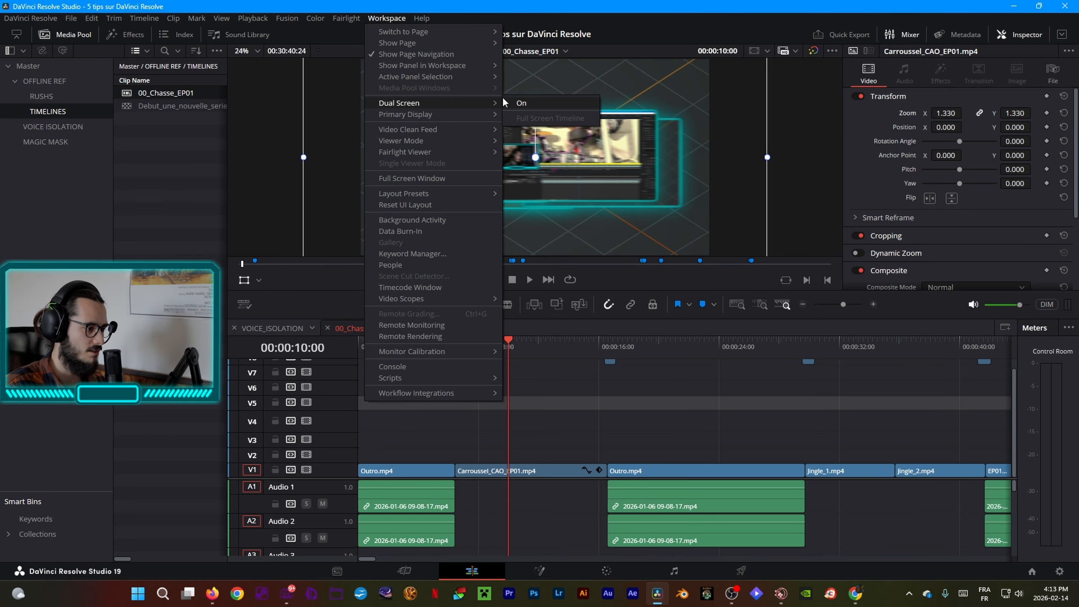
{"action": "left_click", "coordinate": [497, 156]}
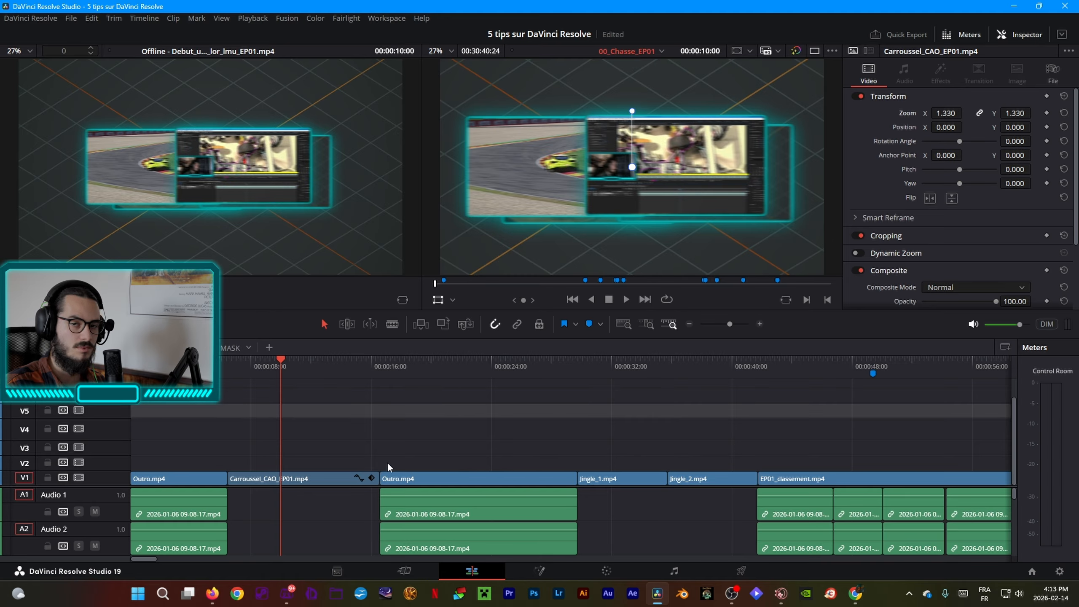
{"action": "left_click", "coordinate": [332, 477]}
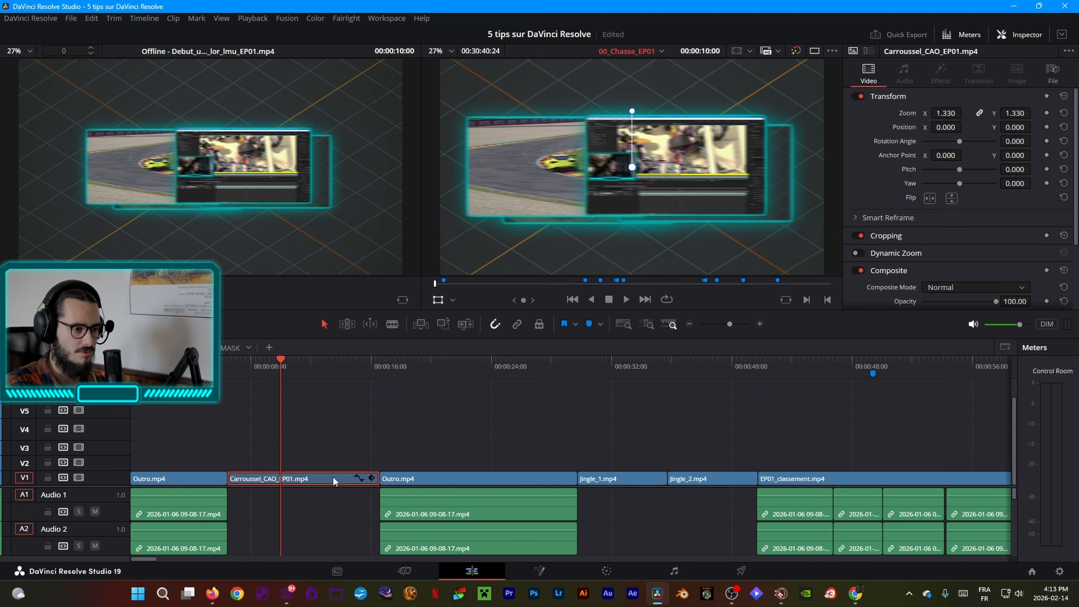
{"action": "right_click", "coordinate": [579, 176]}
{"action": "left_click", "coordinate": [632, 240]}
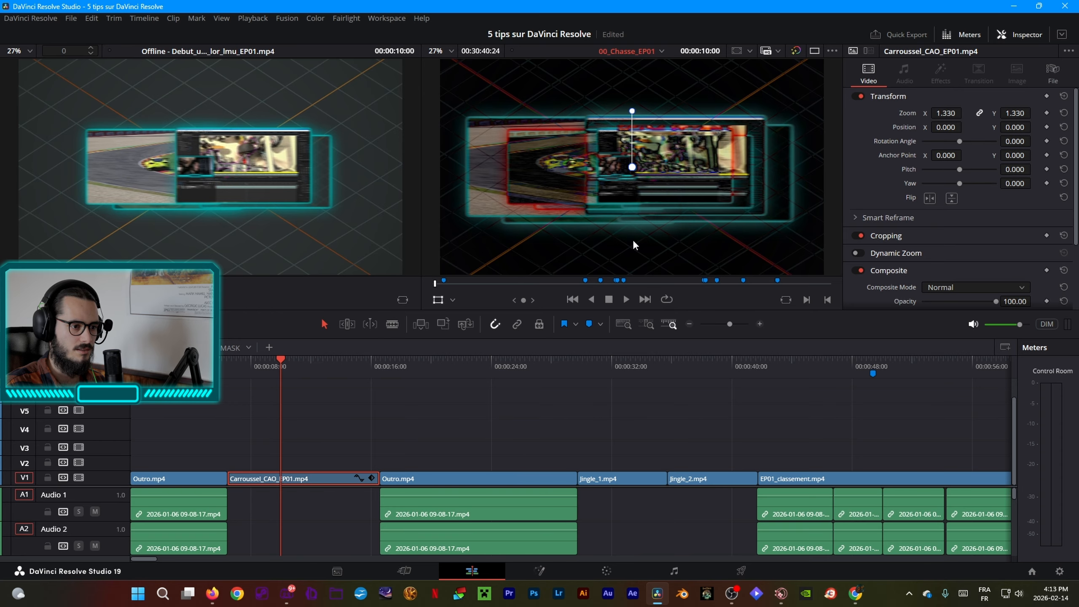
Set the carousel clip's zoom to 1.000 and set the timeline viewer's comparison to No Wipe.
{"action": "left_click_drag", "start_coordinate": [945, 113], "coordinate": [930, 113]}
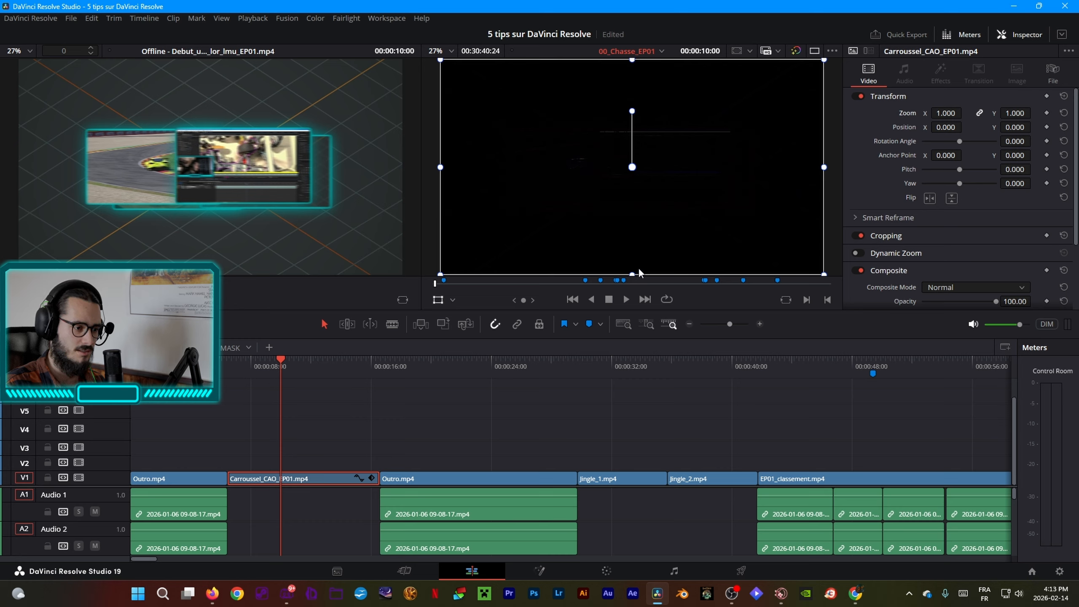
{"action": "right_click", "coordinate": [582, 182]}
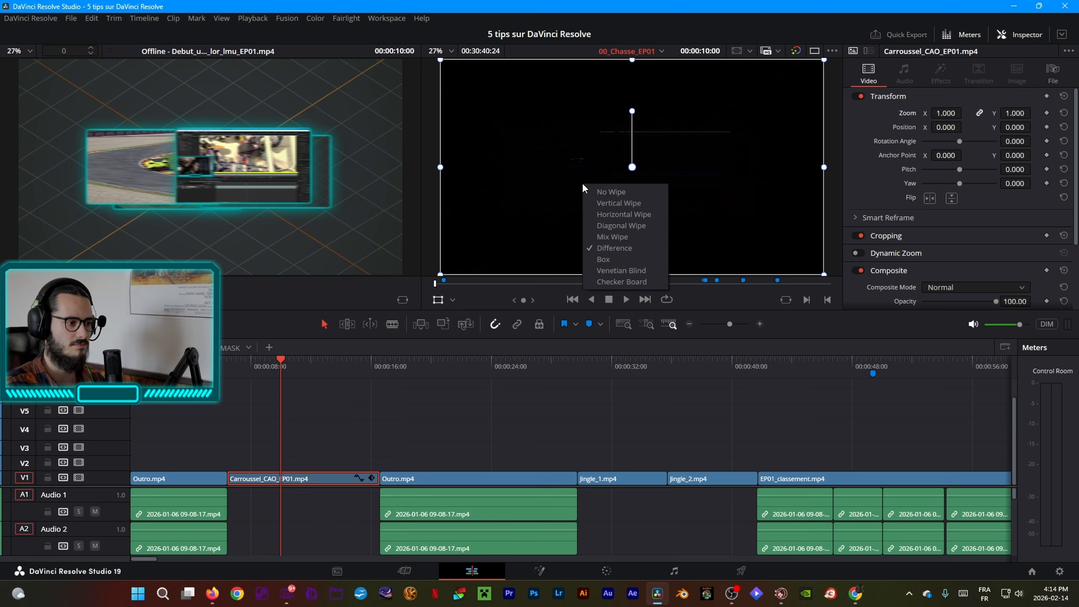
{"action": "left_click", "coordinate": [616, 189]}
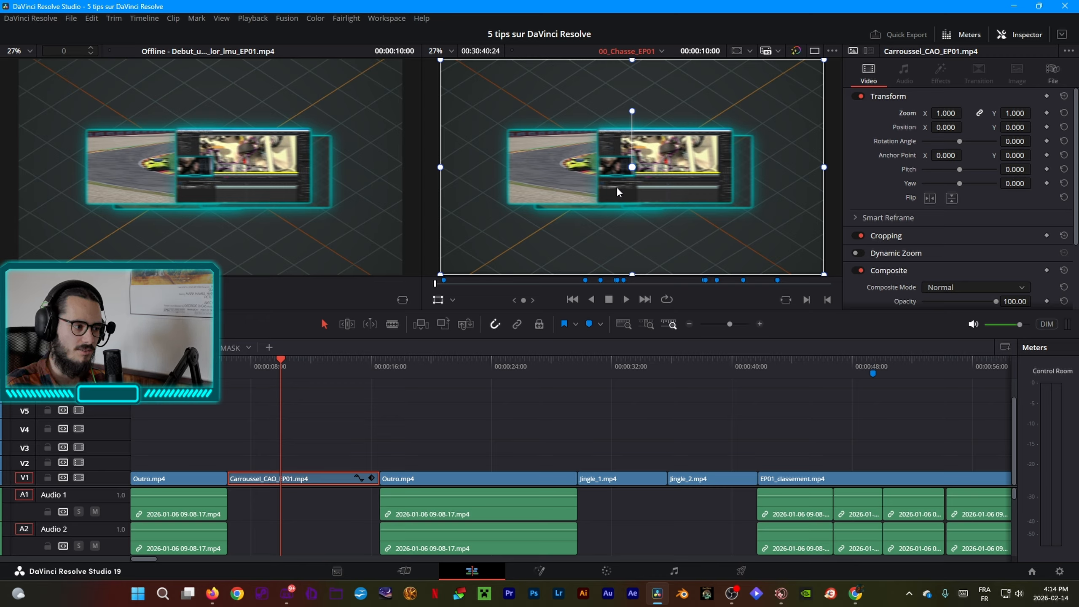
{"action": "scroll", "coordinate": [877, 302], "scroll_direction": "down", "scroll_amount": 2}
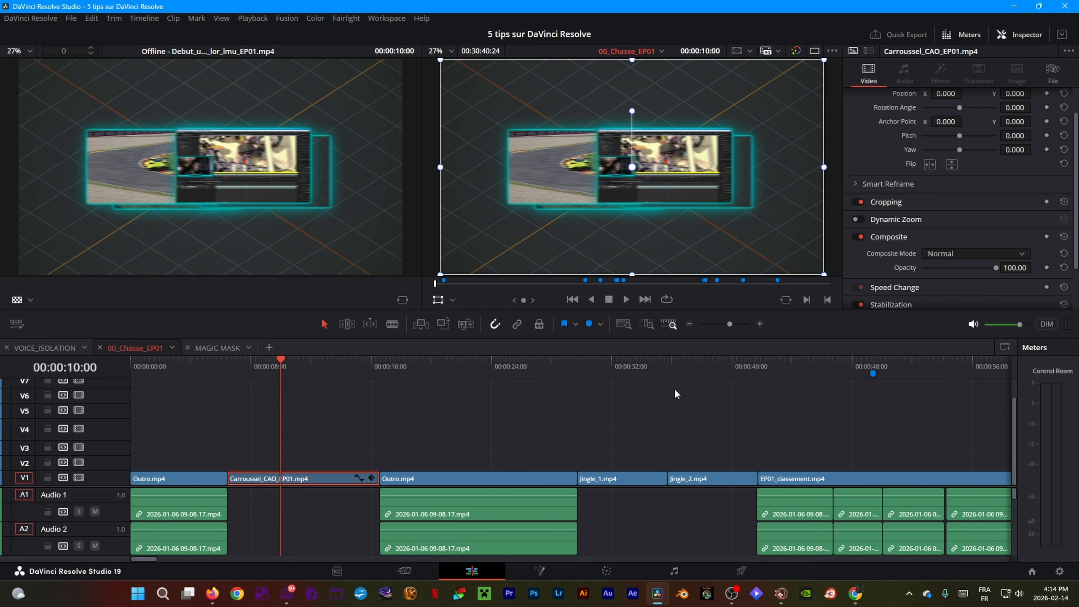
On the Color page, widen the node editor beside the viewer and select node 01 of the carousel clip.
{"action": "left_click", "coordinate": [606, 570]}
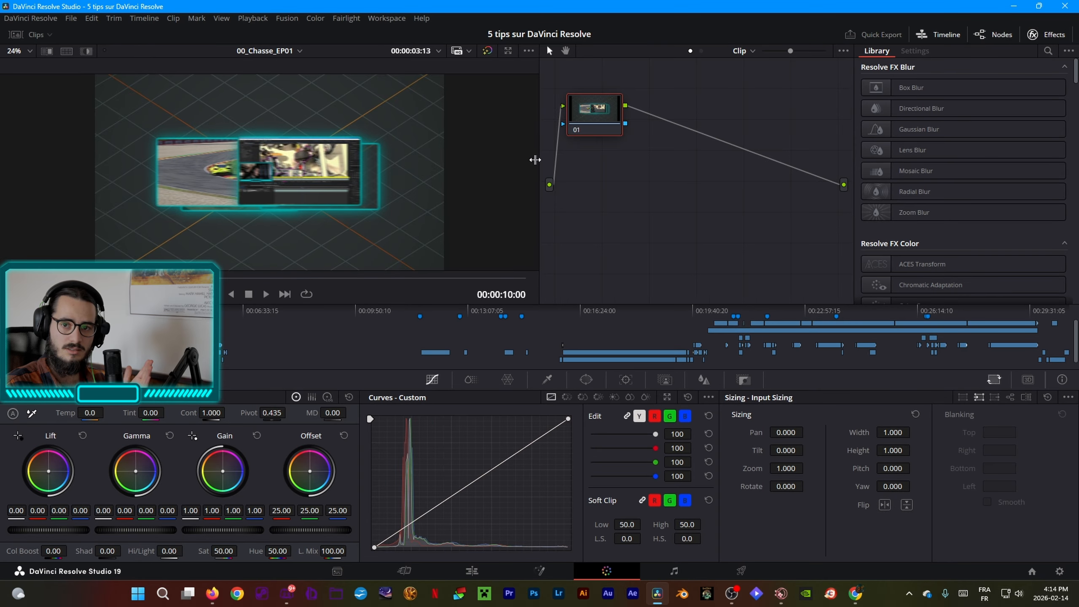
{"action": "left_click_drag", "start_coordinate": [534, 160], "coordinate": [444, 160]}
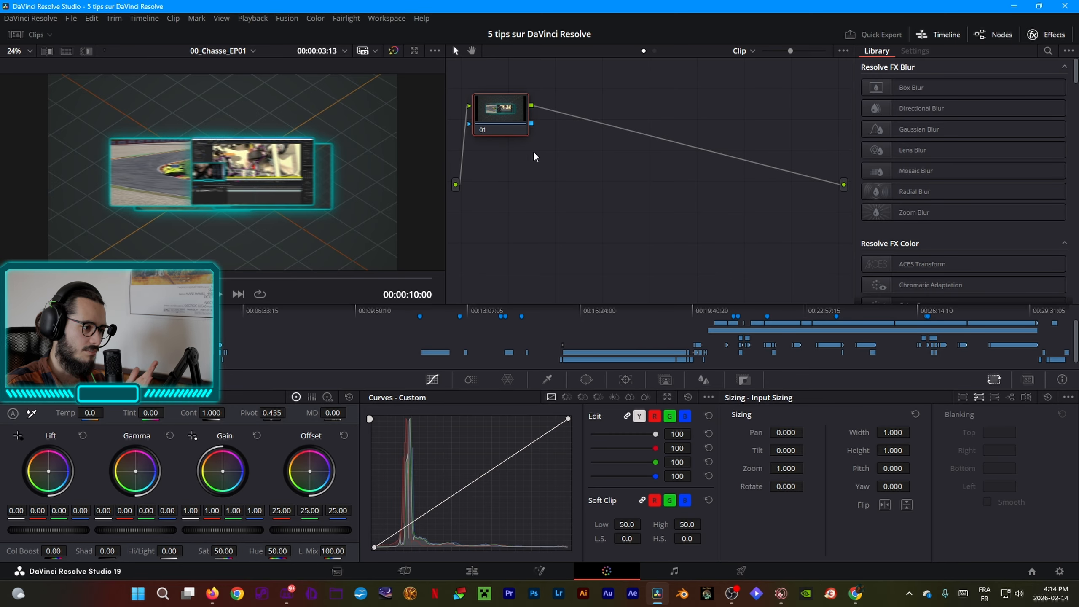
{"action": "left_click", "coordinate": [501, 115]}
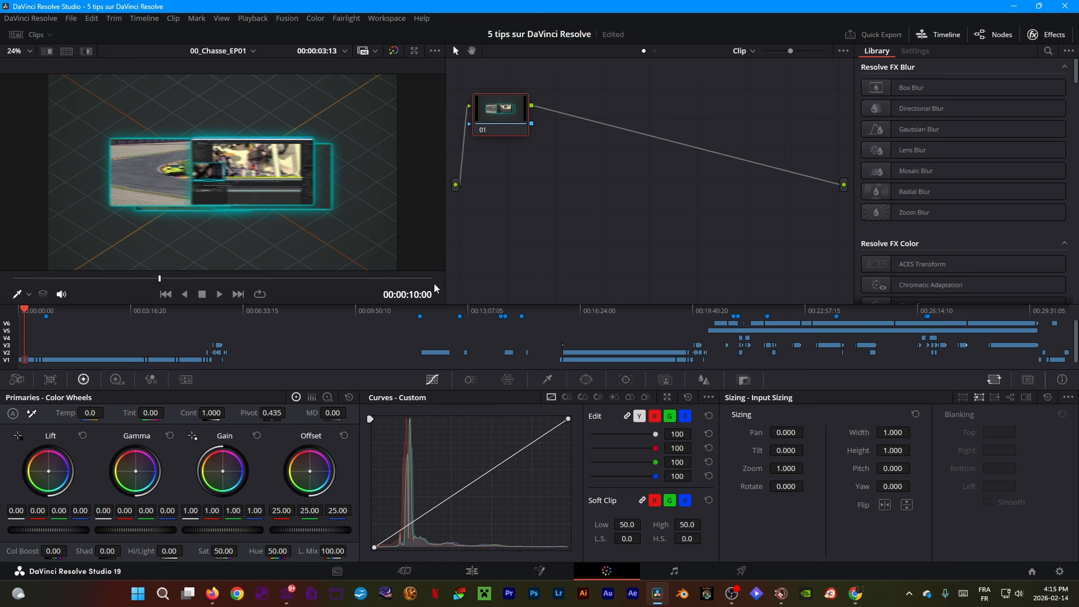
{"action": "key", "text": "alt+s"}
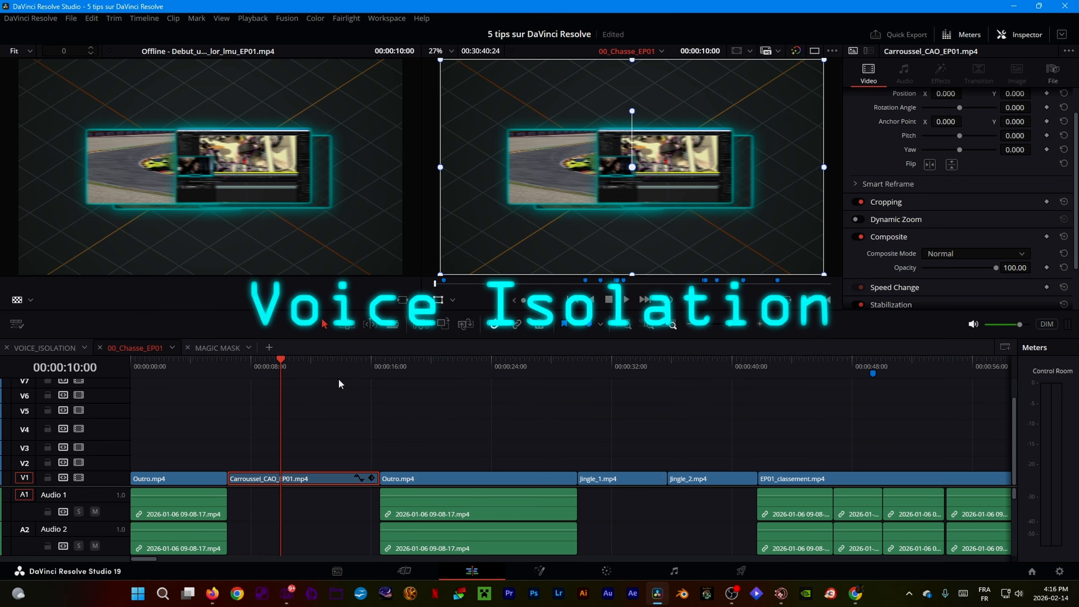
Open the VOICE_ISOLATION timeline and play its first ten seconds from the start to hear the original audio.
{"action": "left_click", "coordinate": [49, 348]}
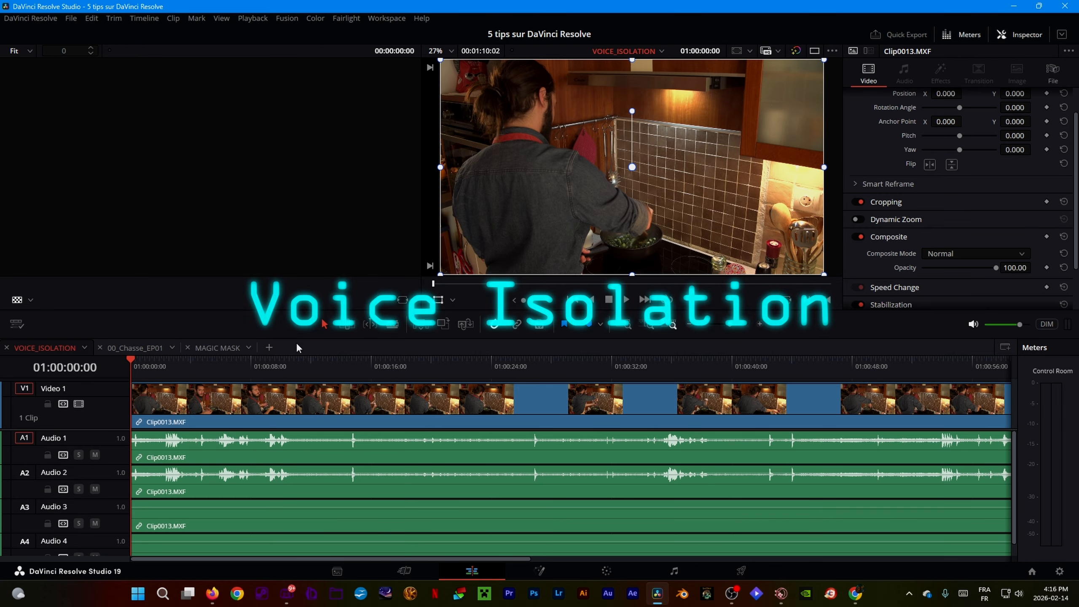
{"action": "left_click_drag", "start_coordinate": [166, 363], "coordinate": [130, 362]}
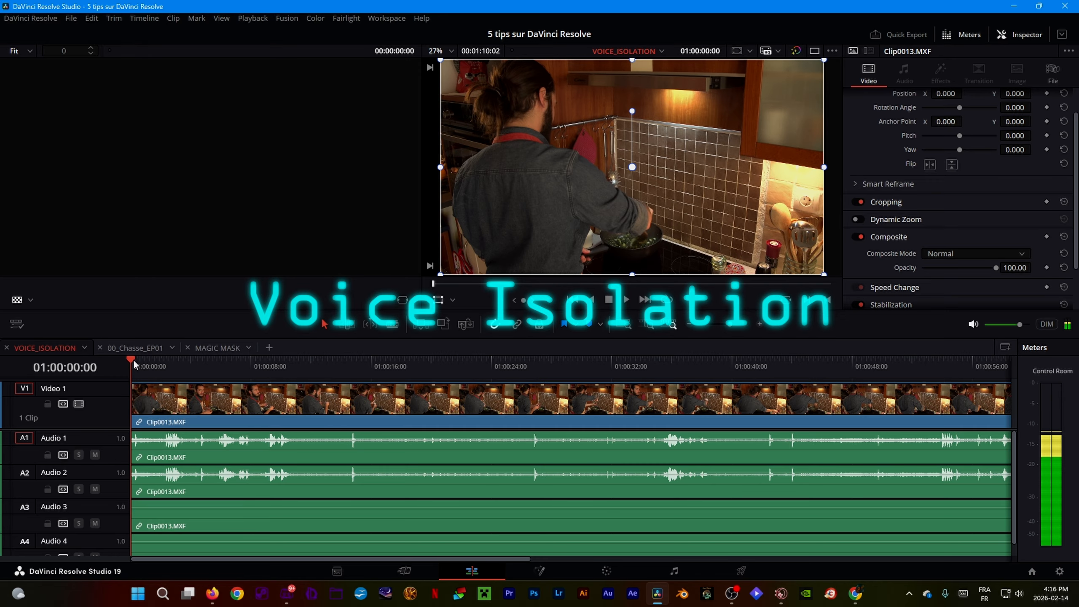
{"action": "key", "text": "space"}
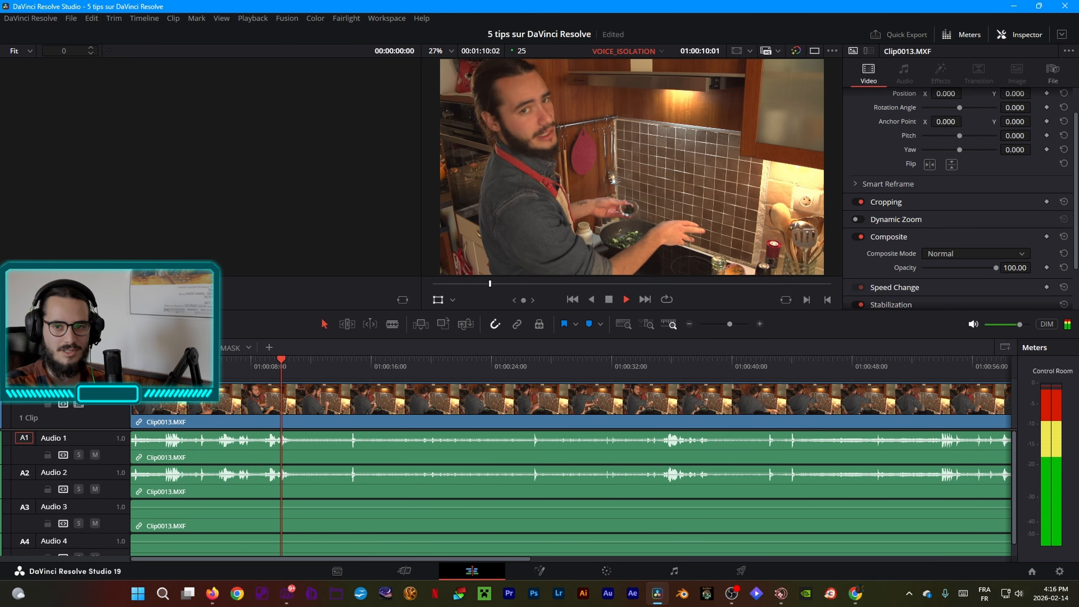
{"action": "key", "text": "space"}
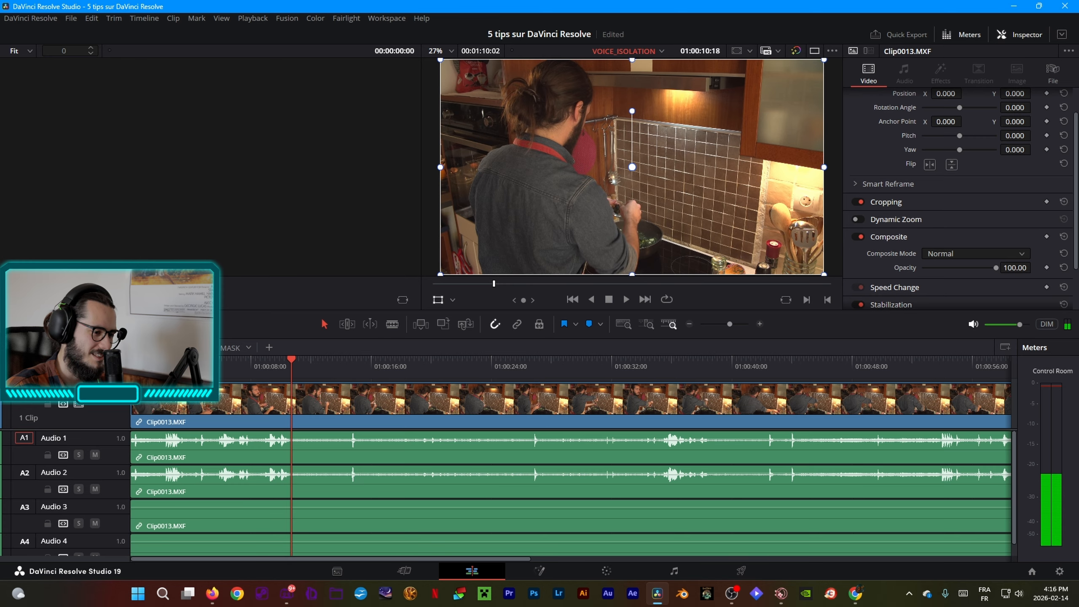
Cut the cooking clip on all tracks at 01:00:11:04 and delete the part after the cut.
{"action": "left_click_drag", "start_coordinate": [363, 374], "coordinate": [298, 425]}
{"action": "left_click", "coordinate": [312, 516]}
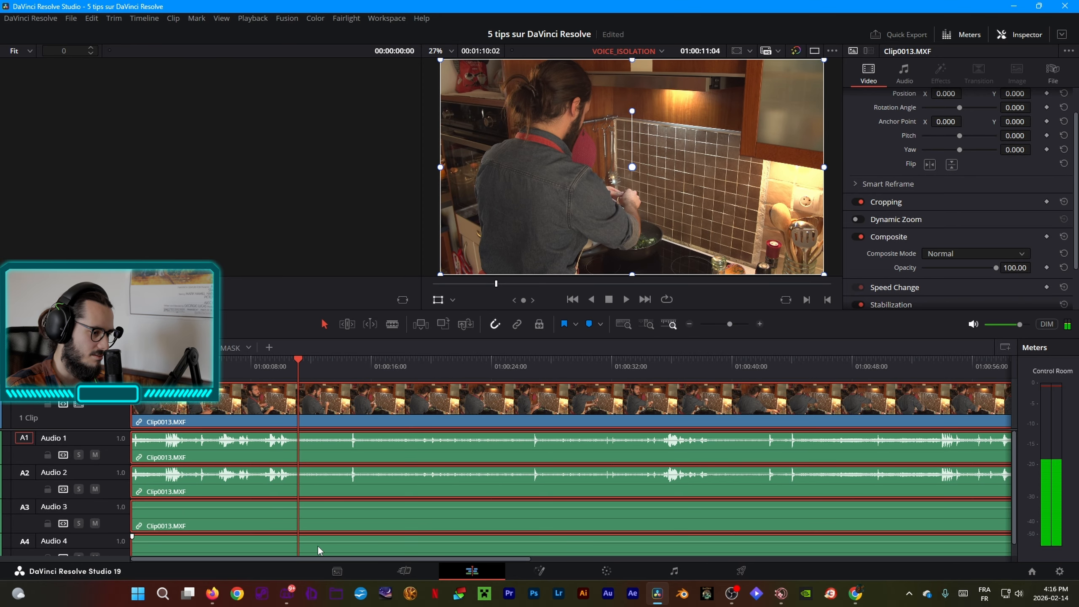
{"action": "key", "text": "ctrl+b"}
{"action": "left_click", "coordinate": [356, 534]}
{"action": "key", "text": "Delete"}
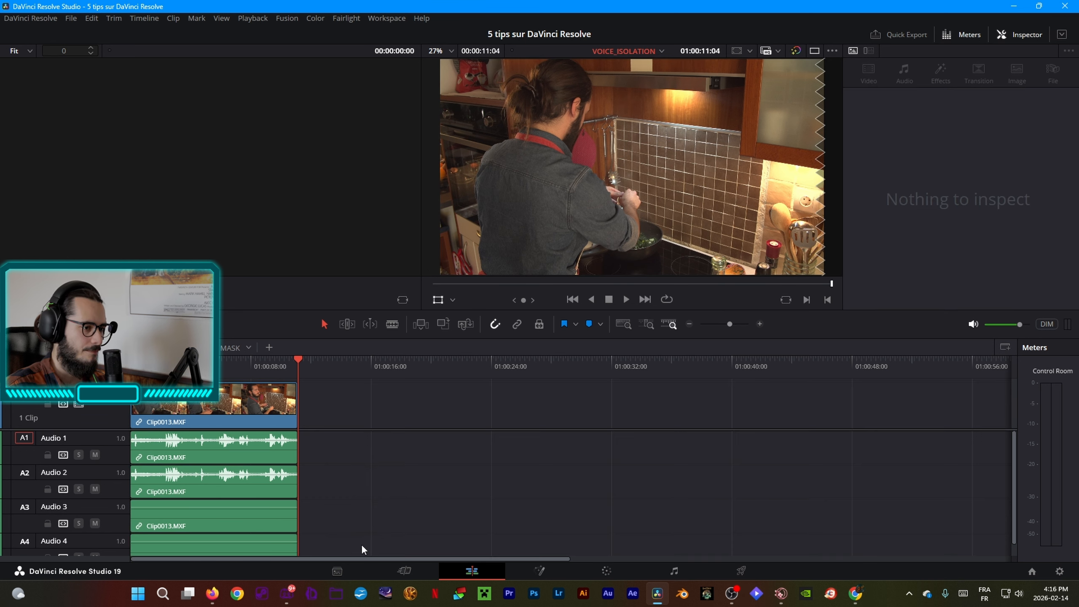
Unlink the shortened cooking clip's video from its audio tracks.
{"action": "left_click_drag", "start_coordinate": [254, 360], "coordinate": [160, 359]}
{"action": "left_click_drag", "start_coordinate": [339, 403], "coordinate": [208, 568]}
{"action": "right_click", "coordinate": [249, 446]}
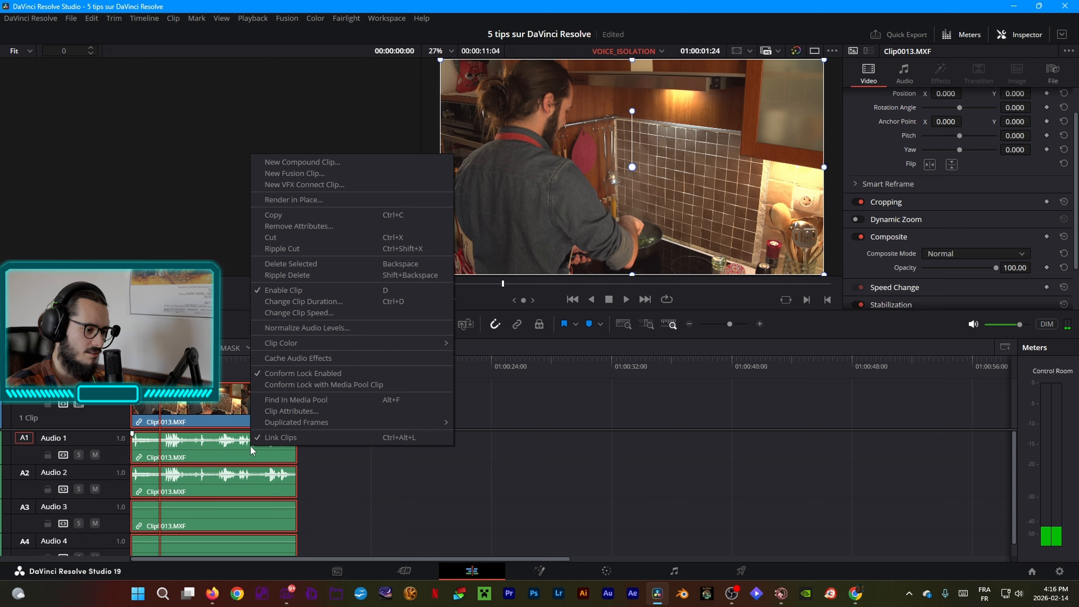
{"action": "left_click", "coordinate": [291, 438]}
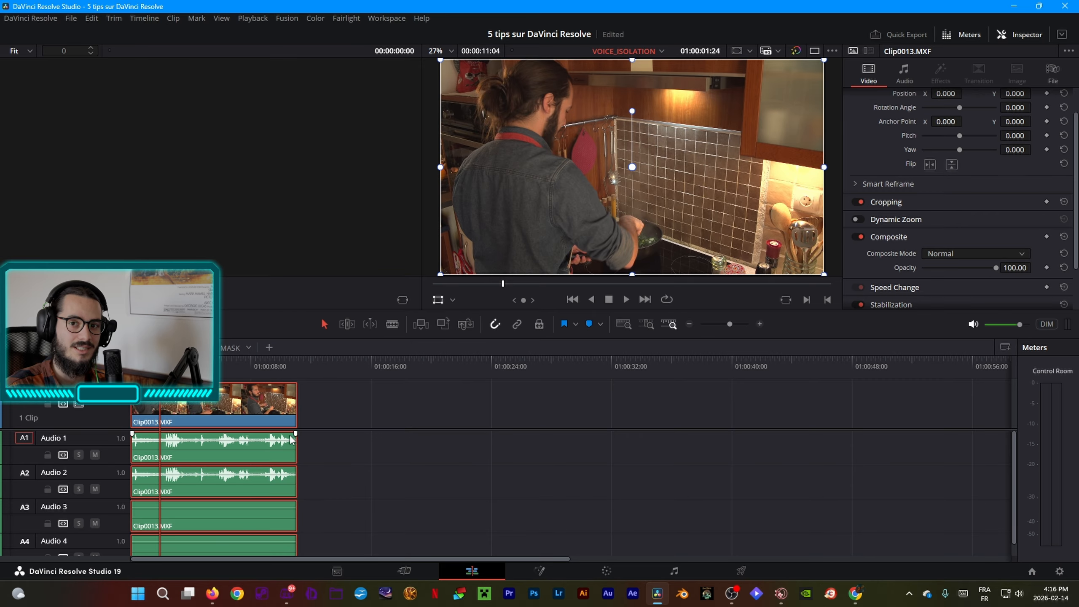
{"action": "left_click", "coordinate": [406, 434]}
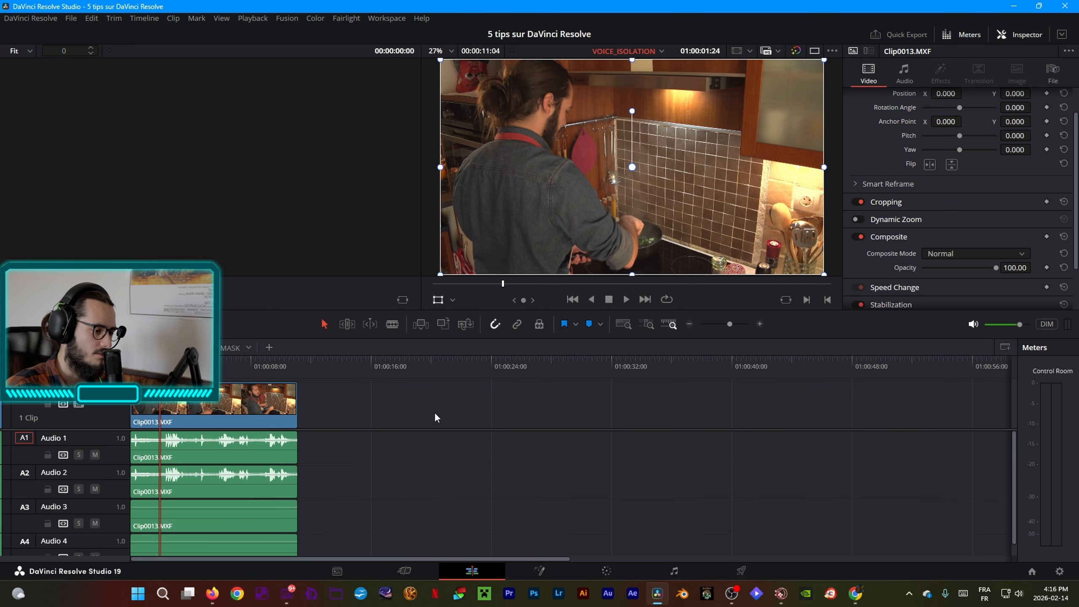
Delete the cooking clip's audio on Audio 2, Audio 3 and Audio 4, keeping only Audio 1.
{"action": "left_click", "coordinate": [218, 446]}
{"action": "left_click_drag", "start_coordinate": [330, 482], "coordinate": [209, 550]}
{"action": "key", "text": "Delete"}
Turn on Voice Isolation for the Audio 1 clip and play the timeline to hear the isolated voice.
{"action": "left_click", "coordinate": [234, 451]}
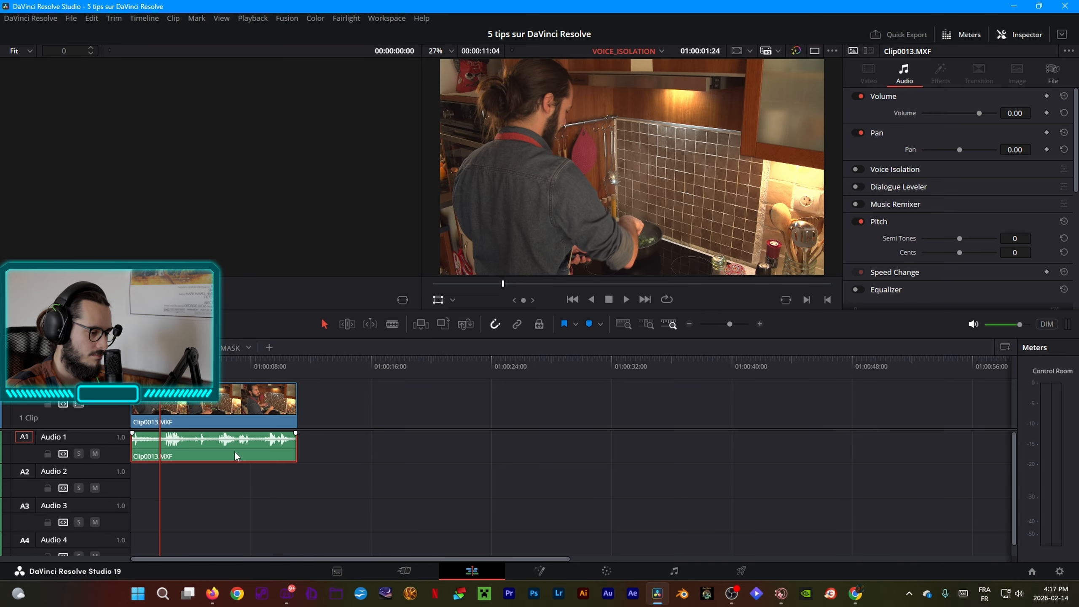
{"action": "key", "text": "space"}
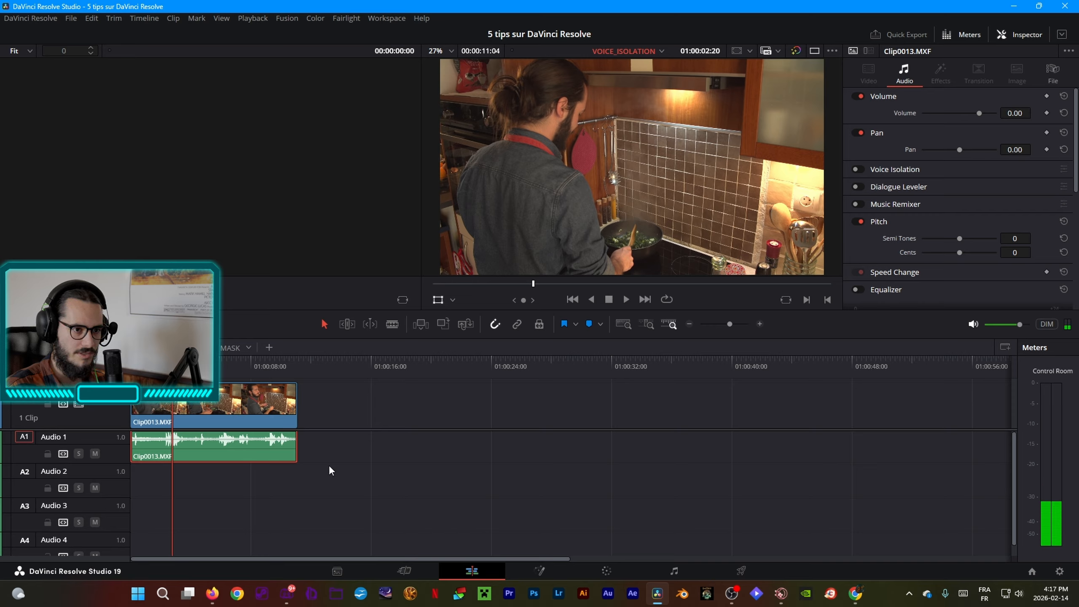
{"action": "scroll", "coordinate": [888, 220], "scroll_direction": "down", "scroll_amount": 1}
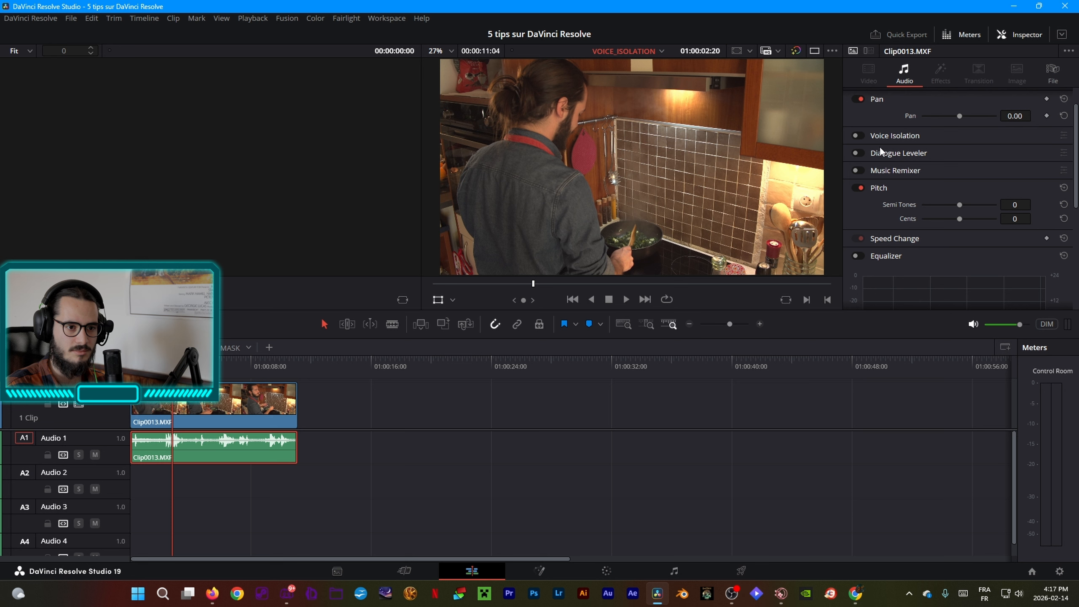
{"action": "left_click", "coordinate": [1020, 36]}
{"action": "left_click", "coordinate": [1018, 34]}
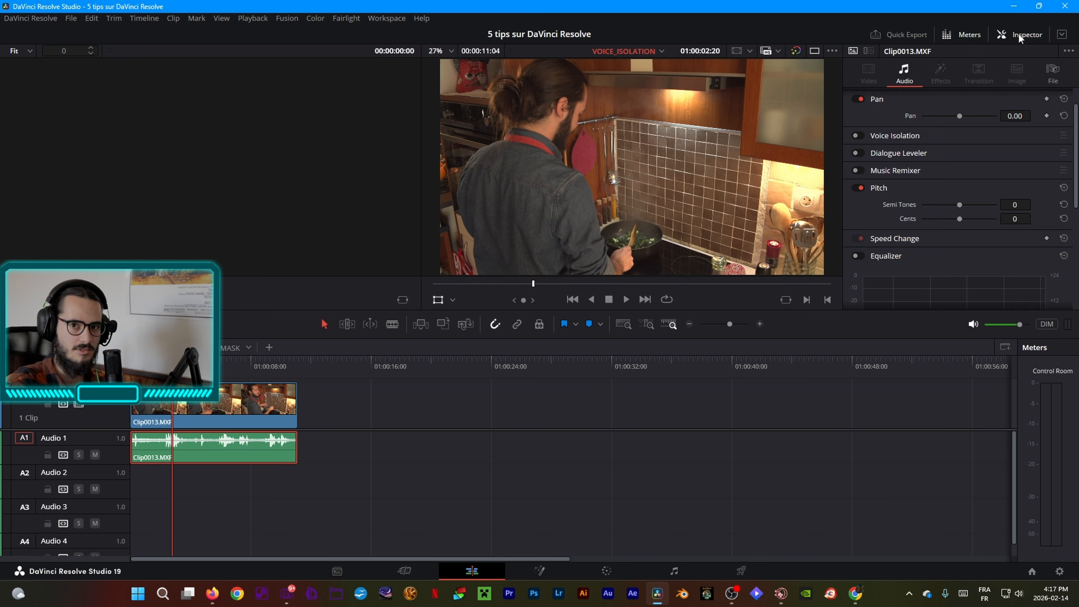
{"action": "scroll", "coordinate": [918, 163], "scroll_direction": "down", "scroll_amount": 6}
{"action": "scroll", "coordinate": [899, 190], "scroll_direction": "up", "scroll_amount": 6}
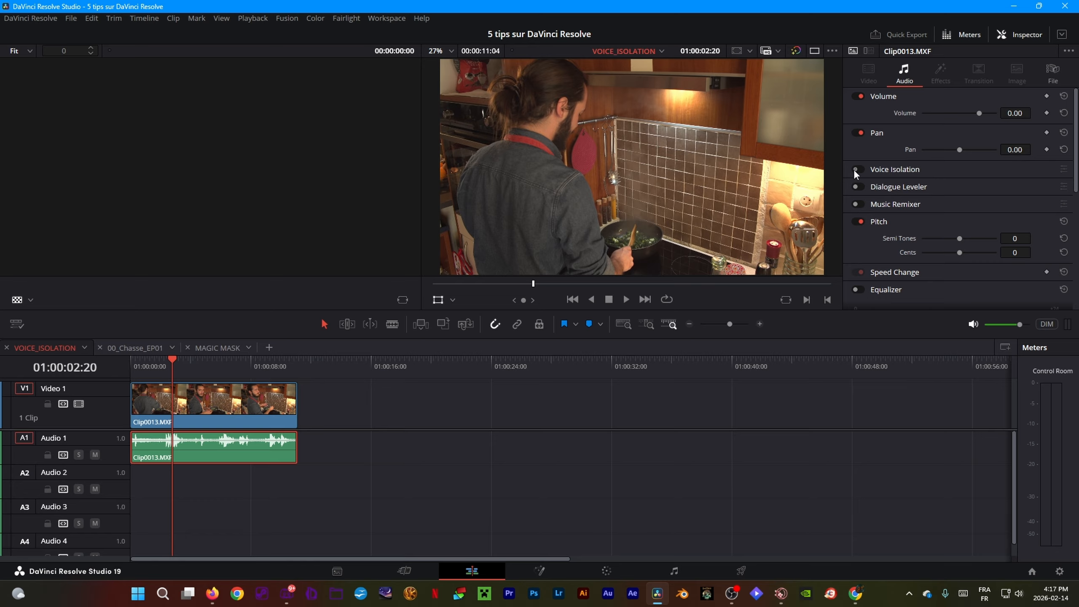
{"action": "left_click", "coordinate": [857, 170]}
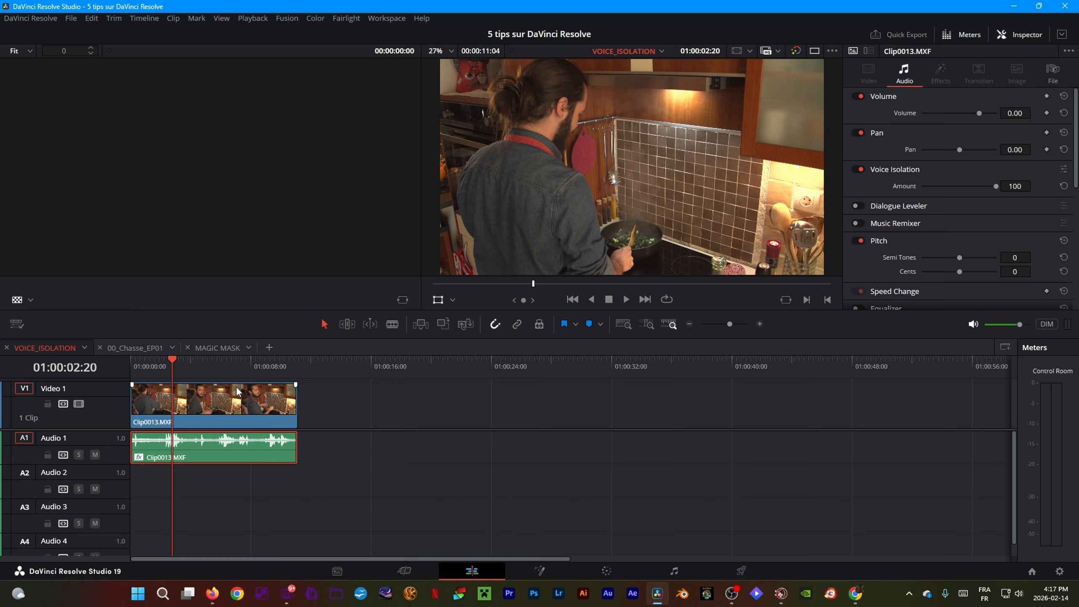
{"action": "key", "text": "space"}
{"action": "left_click", "coordinate": [217, 362]}
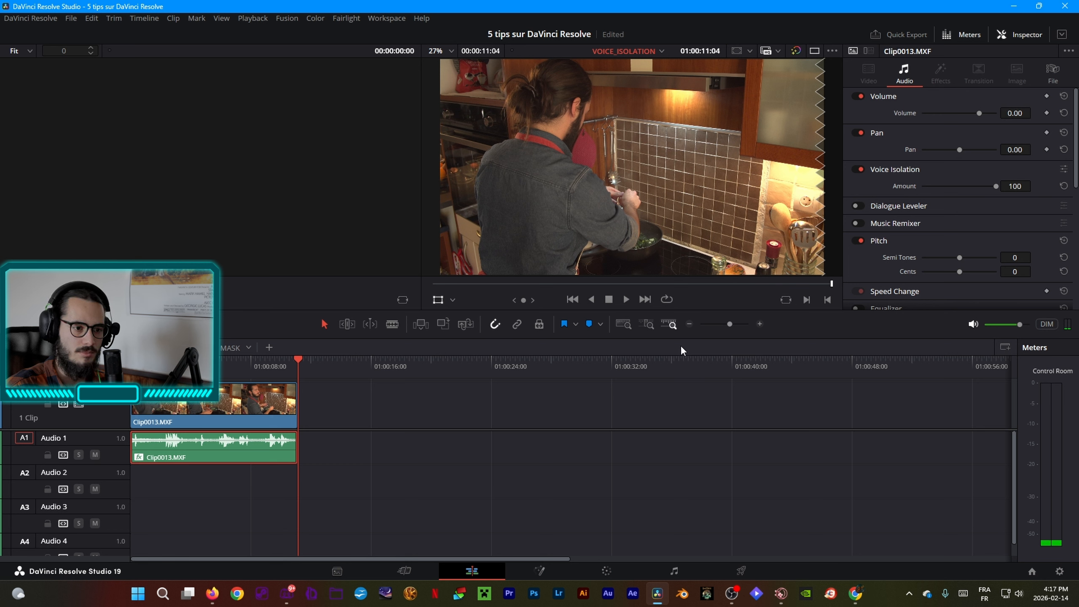
Lower the Voice Isolation amount to 73 and play the last part of the clip to hear the difference.
{"action": "left_click_drag", "start_coordinate": [993, 185], "coordinate": [975, 187]}
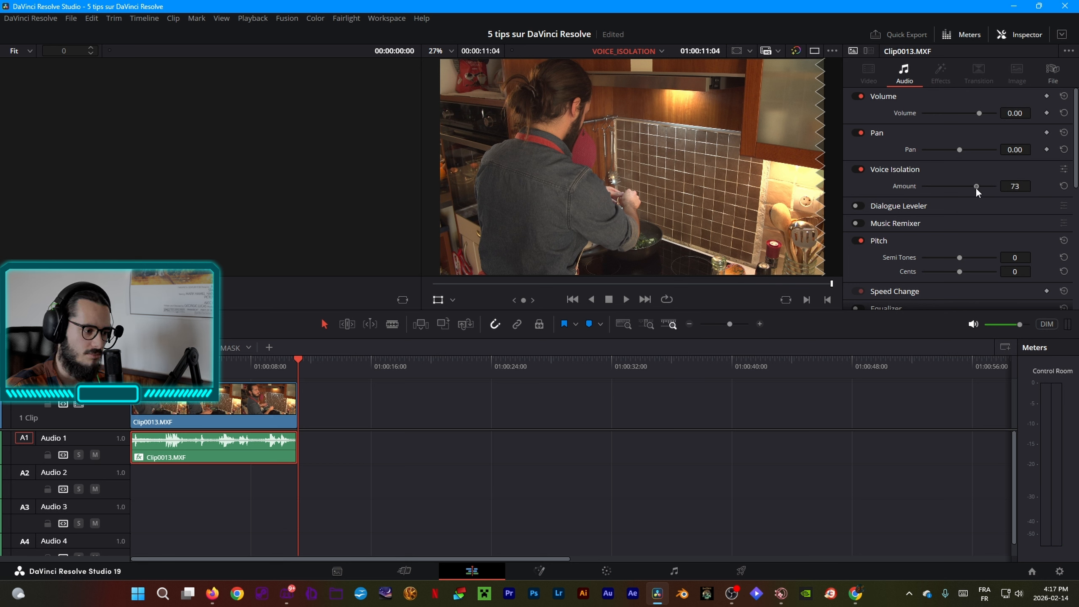
{"action": "left_click", "coordinate": [602, 426]}
{"action": "left_click", "coordinate": [229, 364]}
{"action": "key", "text": "space"}
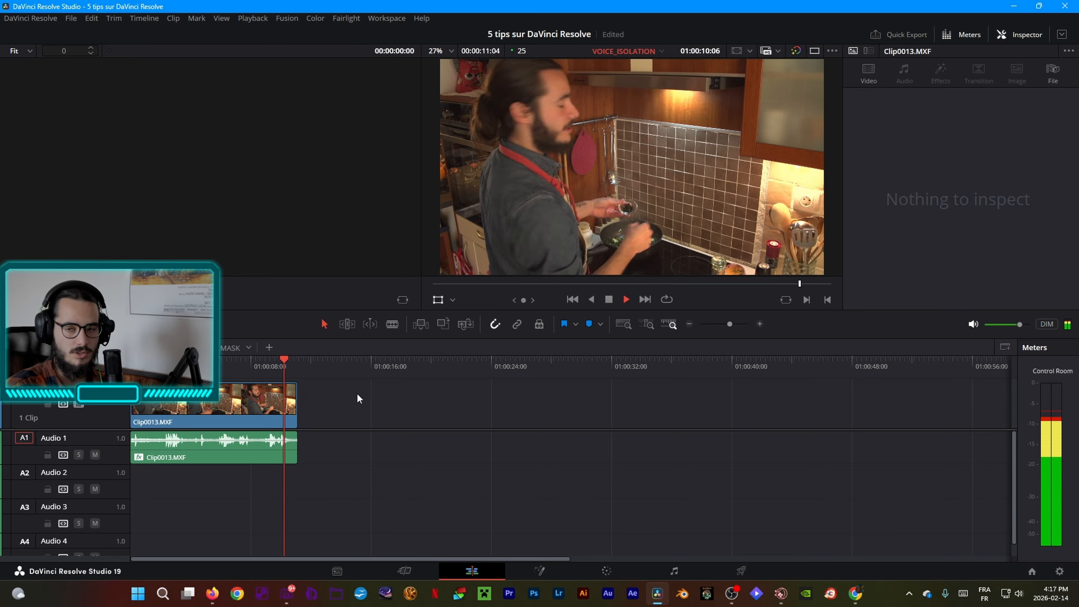
{"action": "key", "text": "space"}
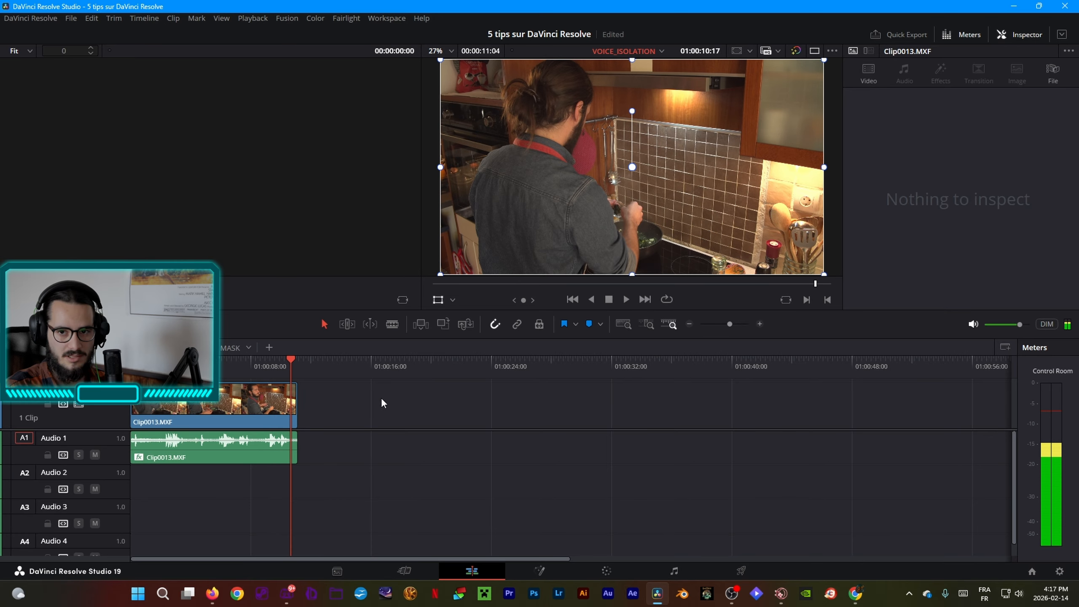
Set the Audio 1 clip's Voice Isolation amount to 100 and save the project.
{"action": "left_click", "coordinate": [294, 438]}
{"action": "left_click_drag", "start_coordinate": [973, 186], "coordinate": [999, 188]}
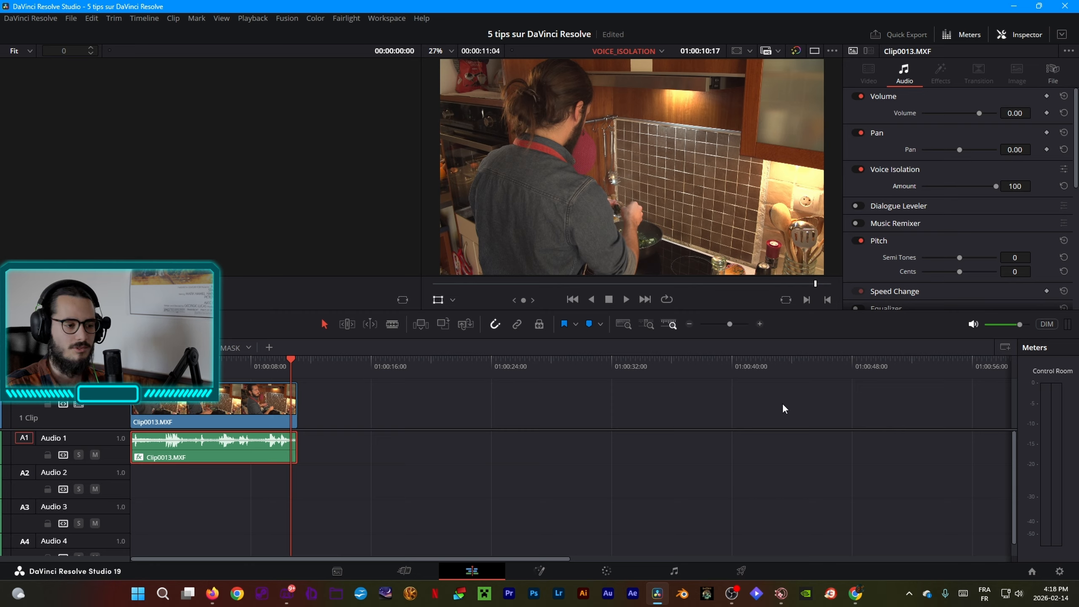
{"action": "key", "text": "ctrl+s"}
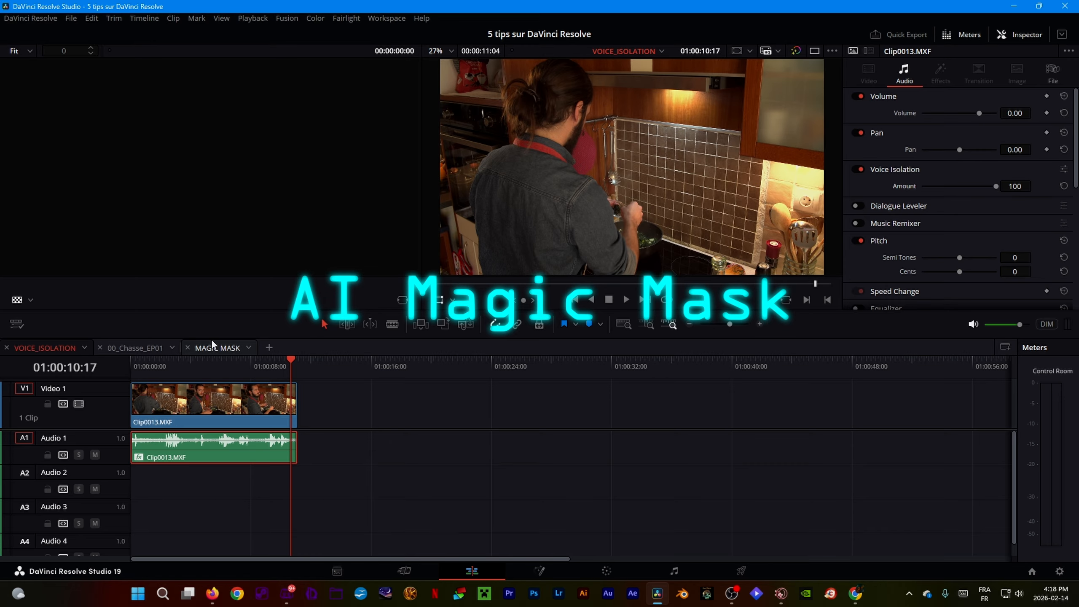
Open the MAGIC MASK timeline at 01:00:03:10 and bring up Magic Mask for the racing clip on the Color page.
{"action": "left_click", "coordinate": [212, 344]}
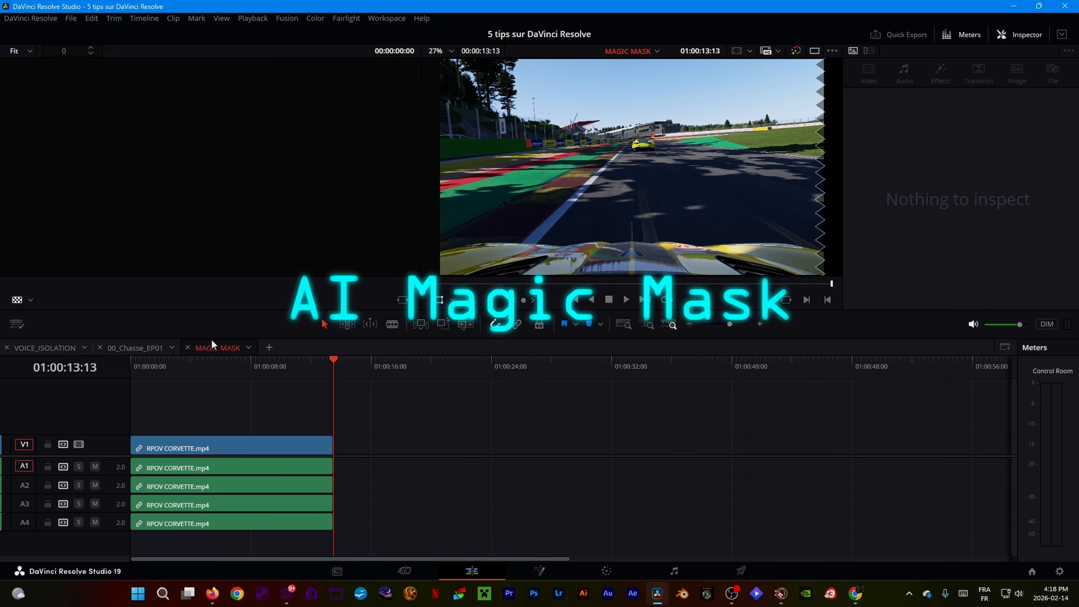
{"action": "left_click", "coordinate": [261, 372]}
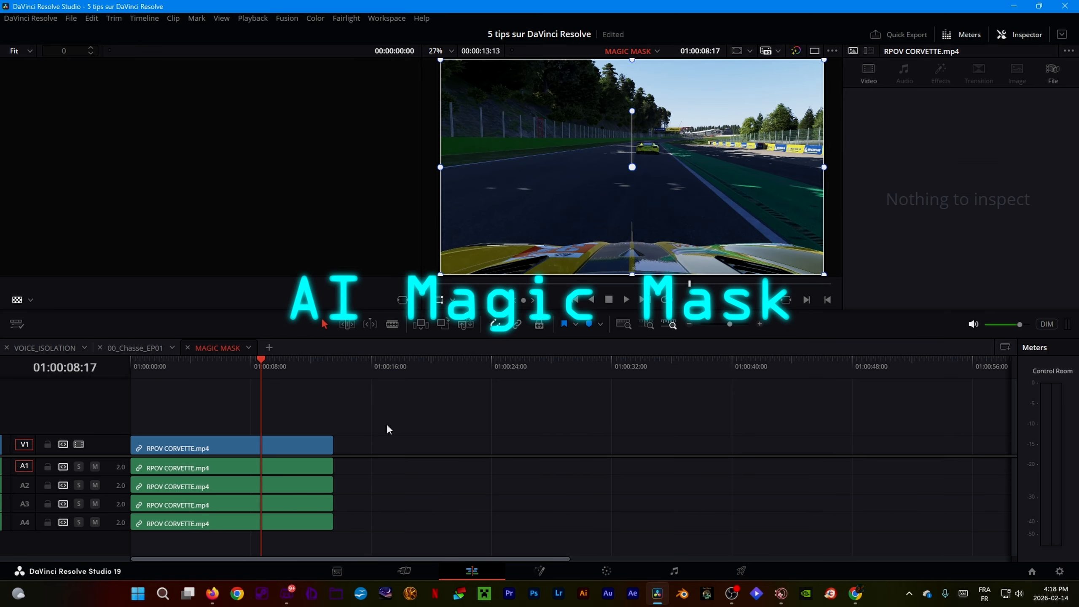
{"action": "left_click", "coordinate": [181, 365]}
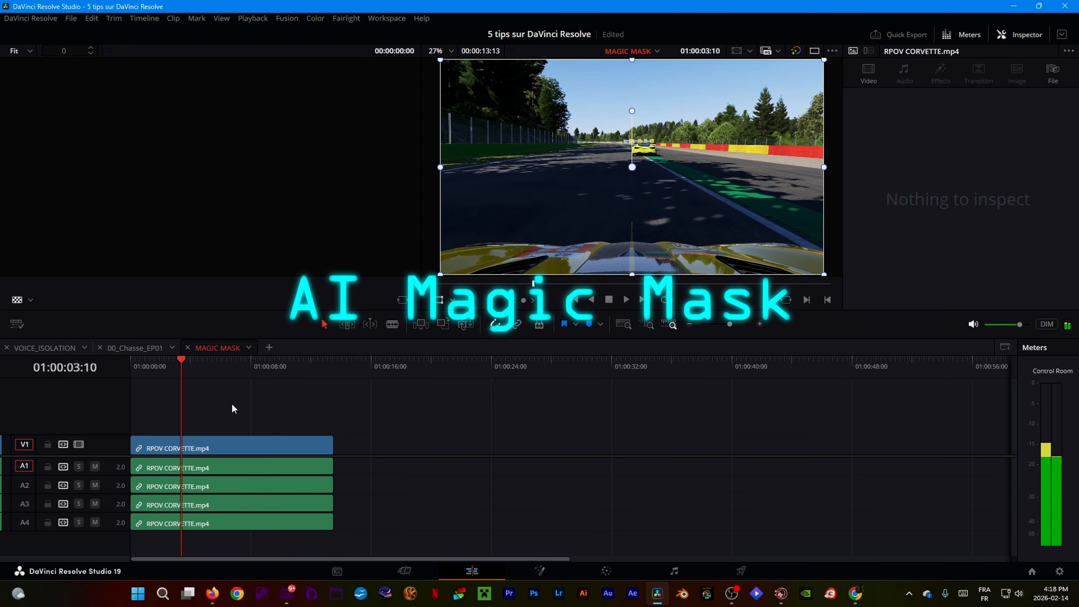
{"action": "left_click", "coordinate": [623, 571]}
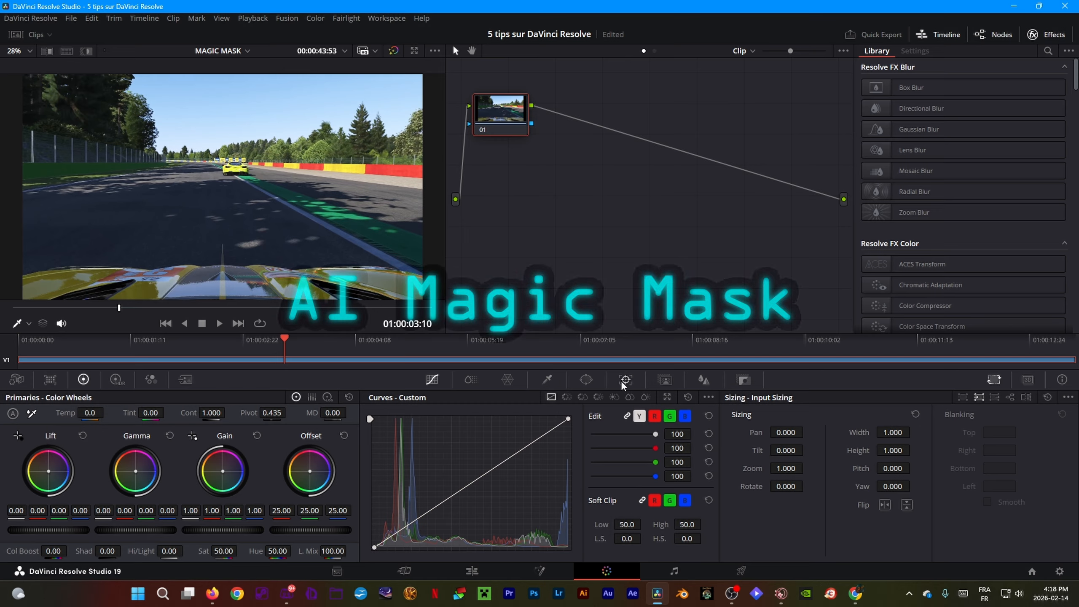
{"action": "left_click", "coordinate": [665, 379]}
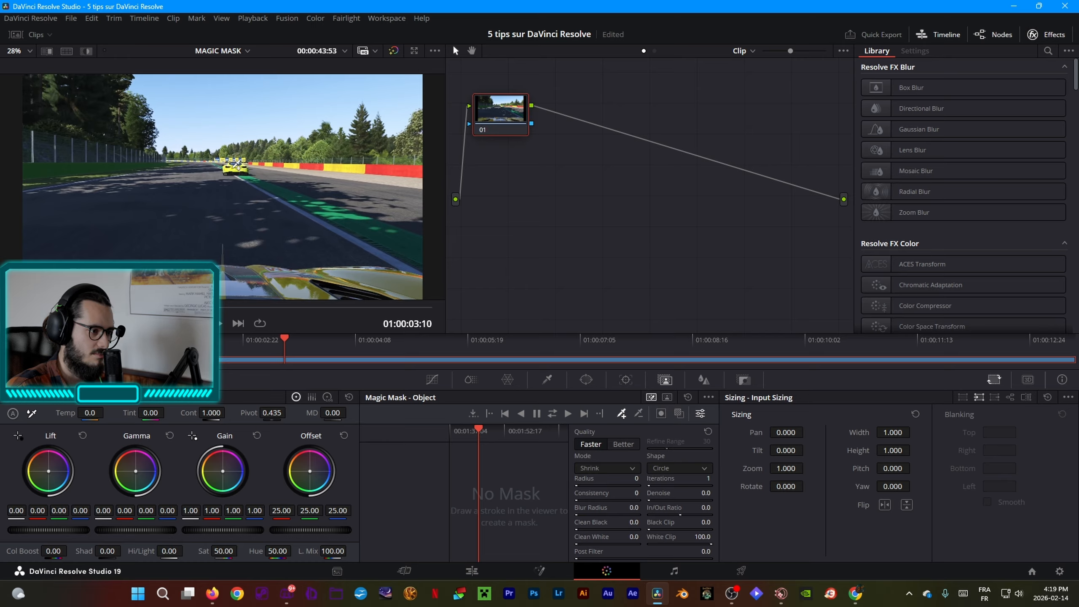
Draw a Magic Mask object stroke on the yellow car ahead at 01:00:03:10 and select that stroke.
{"action": "left_click_drag", "start_coordinate": [244, 162], "coordinate": [236, 167]}
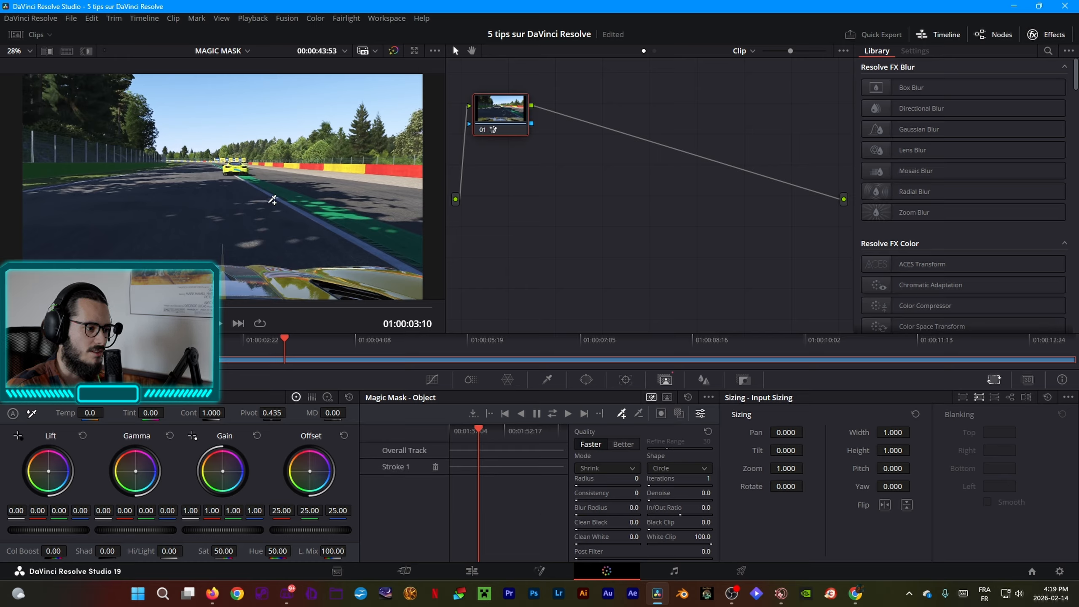
{"action": "mouse_move", "coordinate": [287, 341]}
{"action": "left_mouse_down"}
{"action": "mouse_move", "coordinate": [337, 341]}
{"action": "mouse_move", "coordinate": [284, 342]}
{"action": "left_mouse_up"}
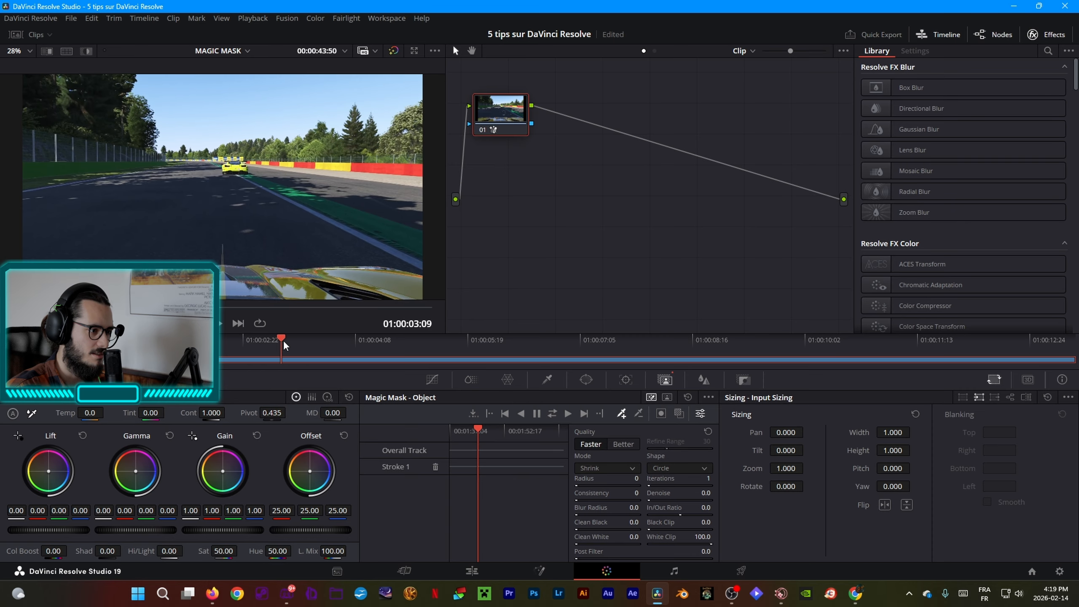
{"action": "left_click", "coordinate": [411, 468]}
{"action": "mouse_move", "coordinate": [281, 340]}
{"action": "left_mouse_down"}
{"action": "mouse_move", "coordinate": [295, 343]}
{"action": "mouse_move", "coordinate": [285, 341]}
{"action": "left_mouse_up"}
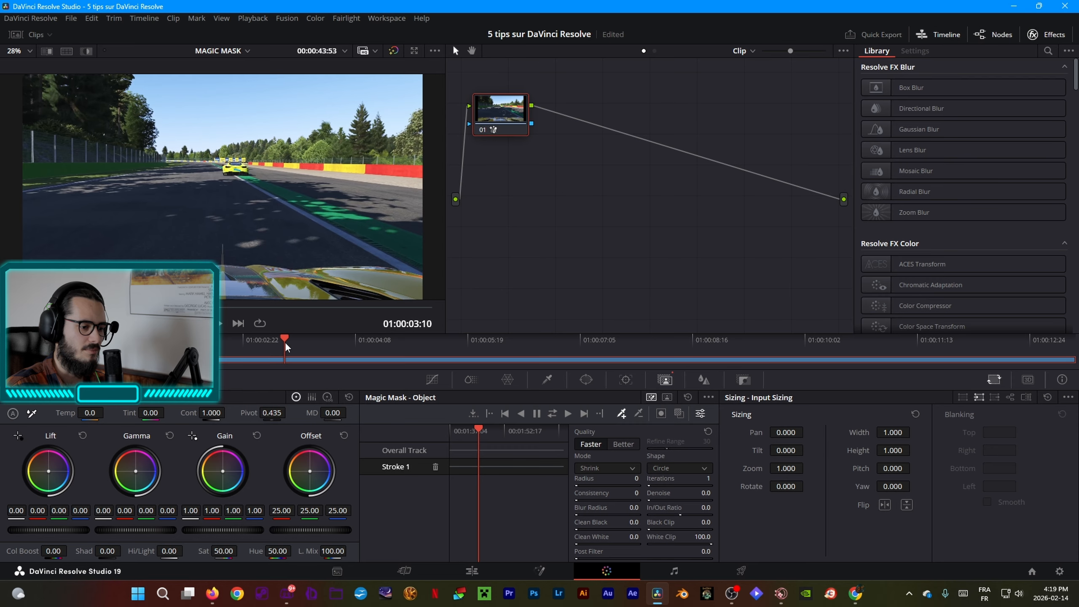
Track the car's mask forward to the clip's end and in reverse to the clip's start.
{"action": "left_click", "coordinate": [567, 412]}
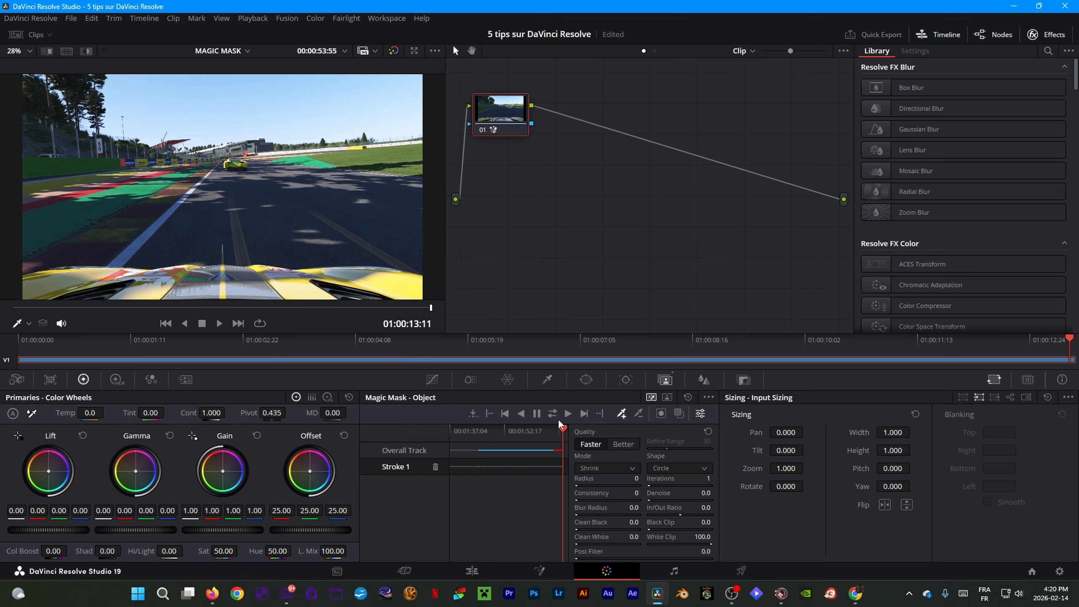
{"action": "left_click_drag", "start_coordinate": [538, 437], "coordinate": [479, 436]}
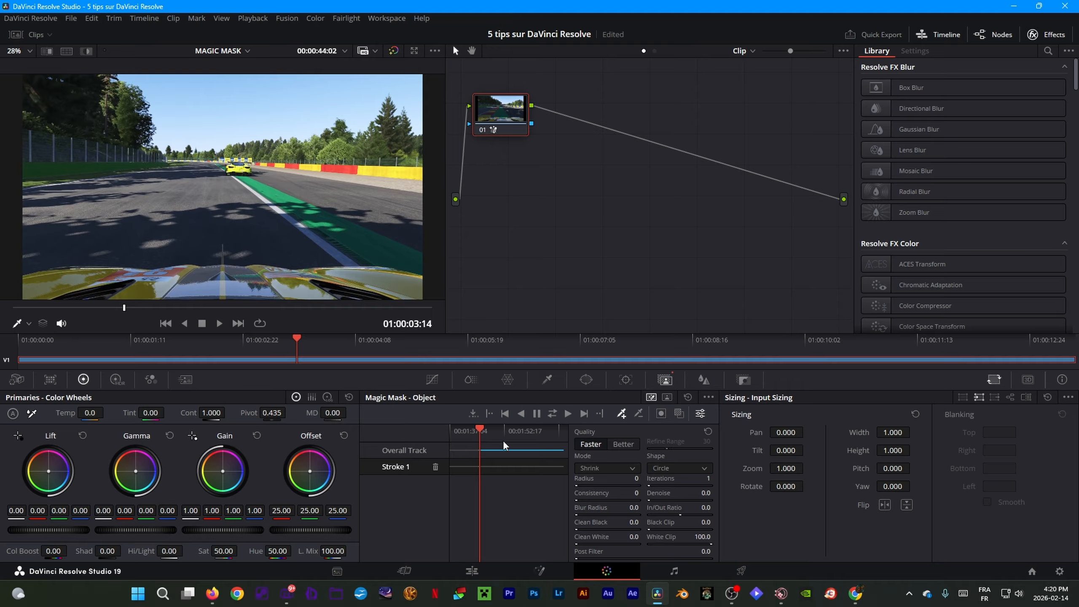
{"action": "left_click", "coordinate": [521, 414]}
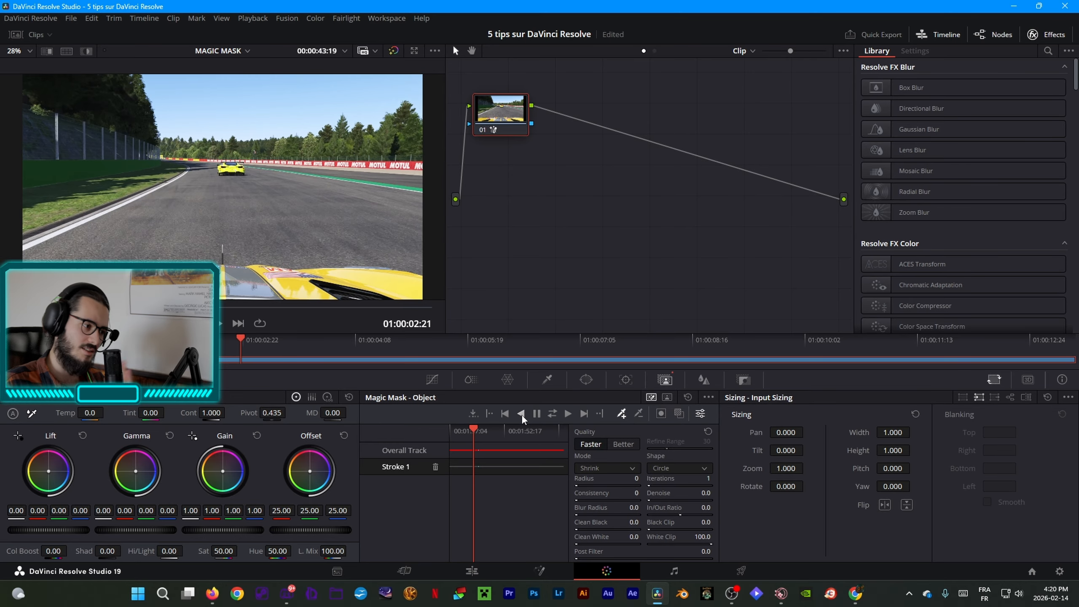
{"action": "left_click", "coordinate": [520, 414]}
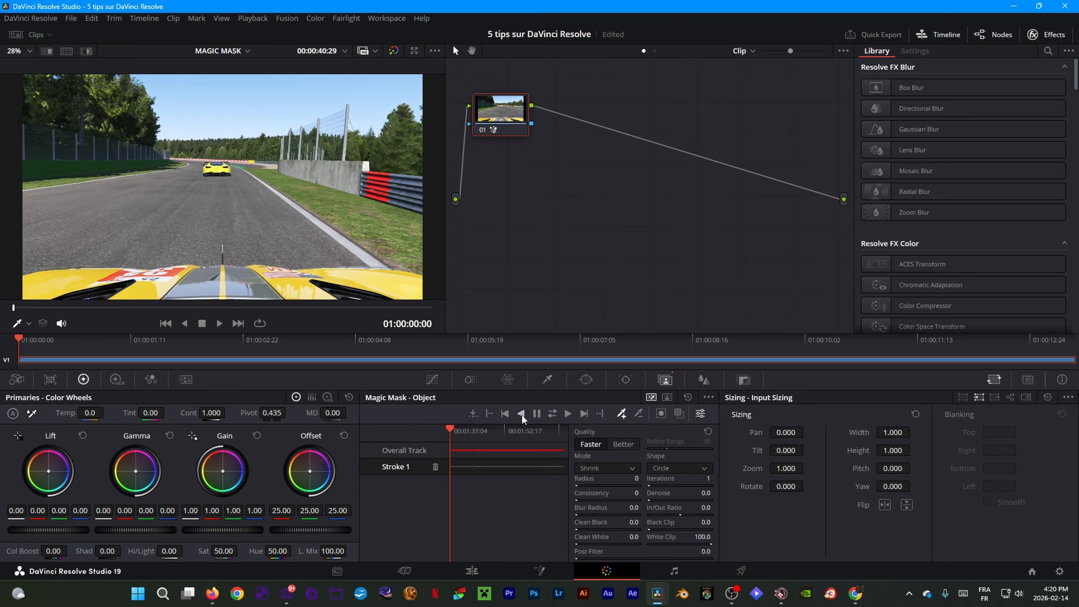
Show the mask overlay and inspect the masked car up close at 01:00:03:19 and 01:00:05:01.
{"action": "left_click_drag", "start_coordinate": [468, 439], "coordinate": [480, 436]}
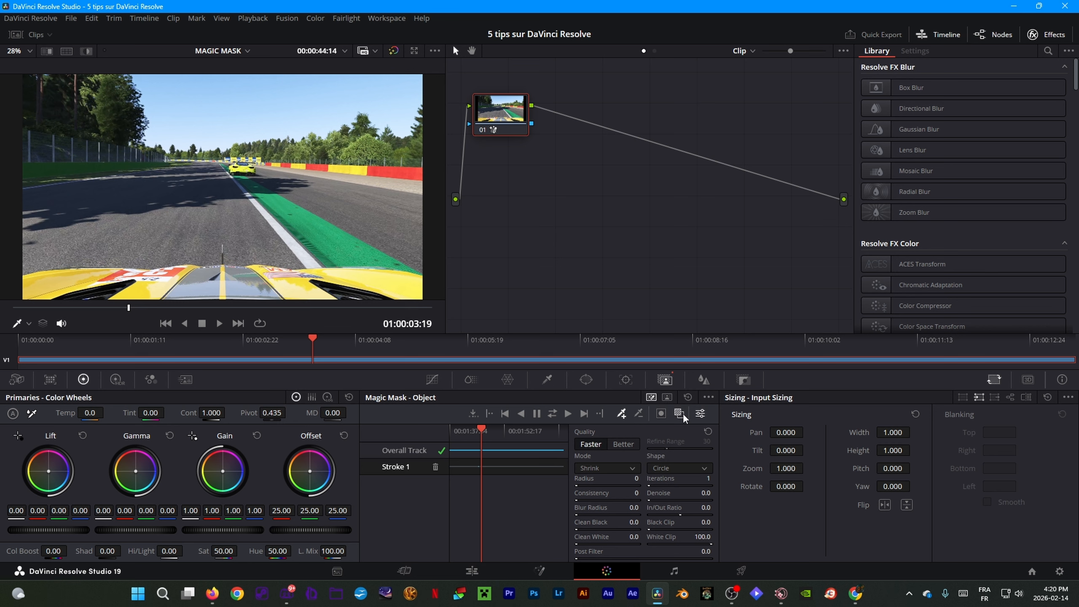
{"action": "scroll", "coordinate": [258, 185], "scroll_direction": "up", "scroll_amount": 5}
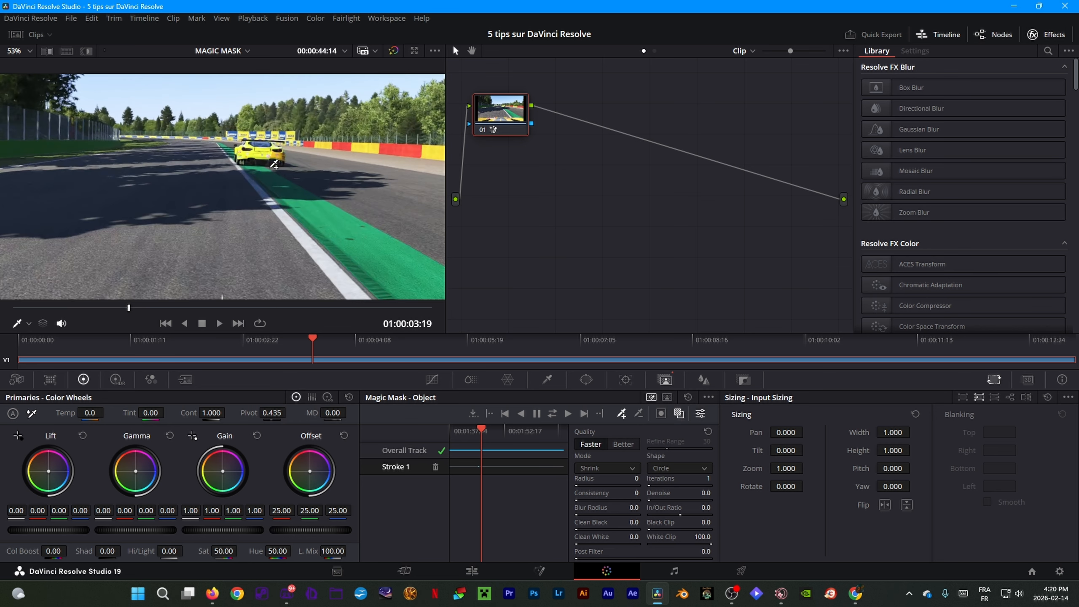
{"action": "scroll", "coordinate": [293, 155], "scroll_direction": "up", "scroll_amount": 2}
{"action": "mouse_move", "coordinate": [477, 431]}
{"action": "left_mouse_down"}
{"action": "mouse_move", "coordinate": [517, 427]}
{"action": "mouse_move", "coordinate": [491, 424]}
{"action": "left_mouse_up"}
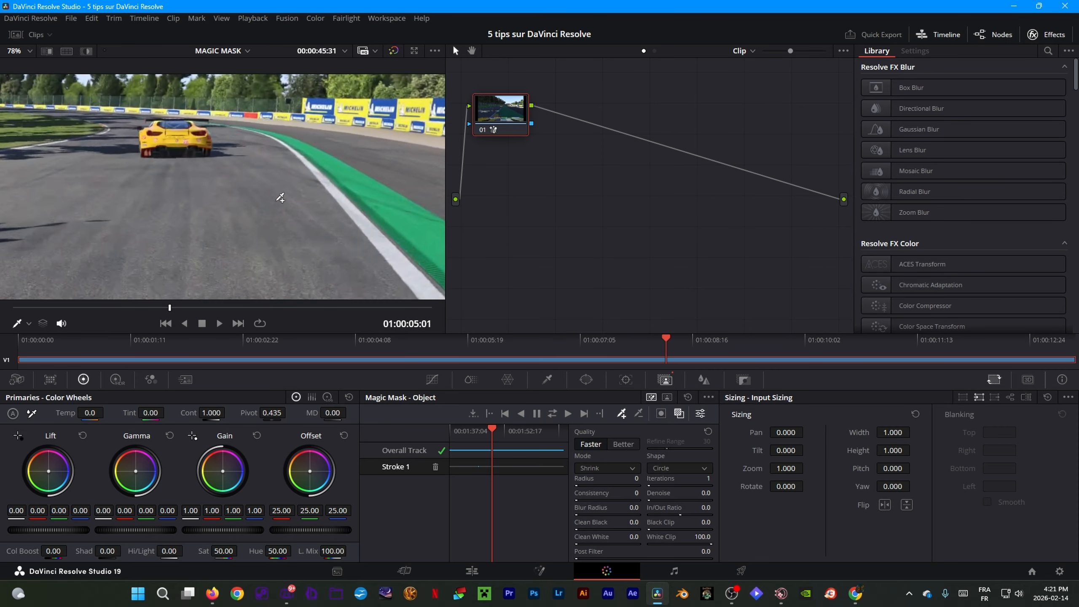
{"action": "scroll", "coordinate": [232, 178], "scroll_direction": "down", "scroll_amount": 1}
{"action": "scroll", "coordinate": [232, 179], "scroll_direction": "down", "scroll_amount": 2}
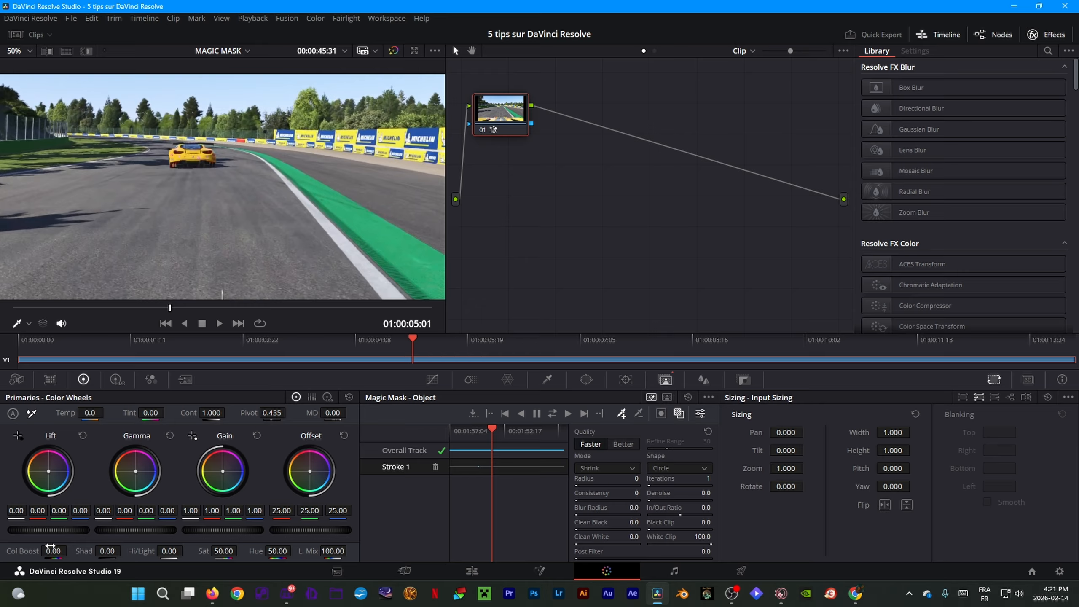
Hide the mask overlay and set the masked car's Lift to -0.07 on all channels.
{"action": "left_click_drag", "start_coordinate": [48, 529], "coordinate": [12, 529]}
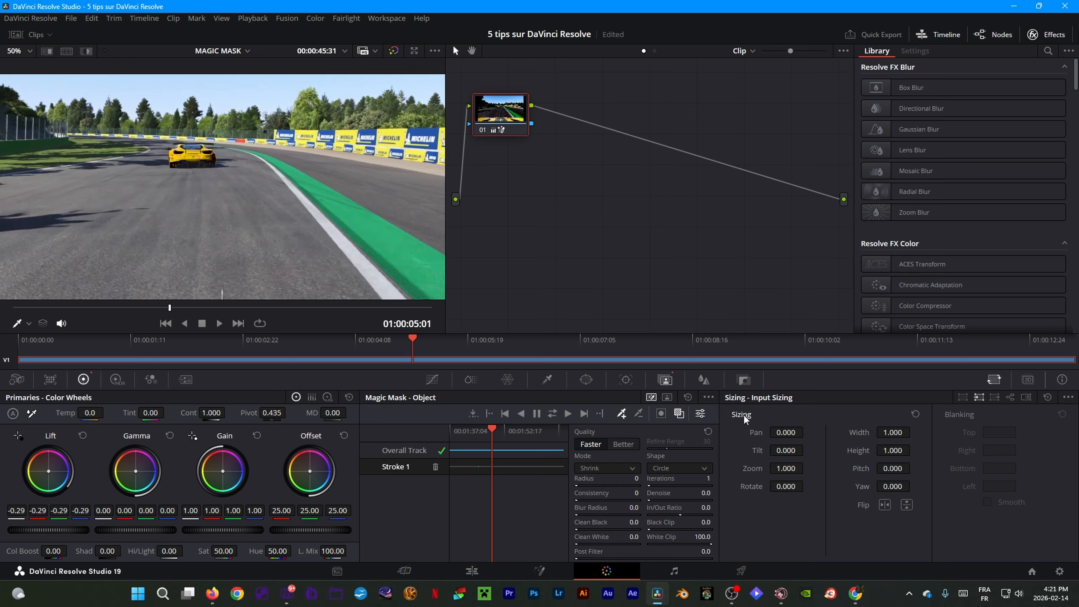
{"action": "left_click", "coordinate": [678, 419]}
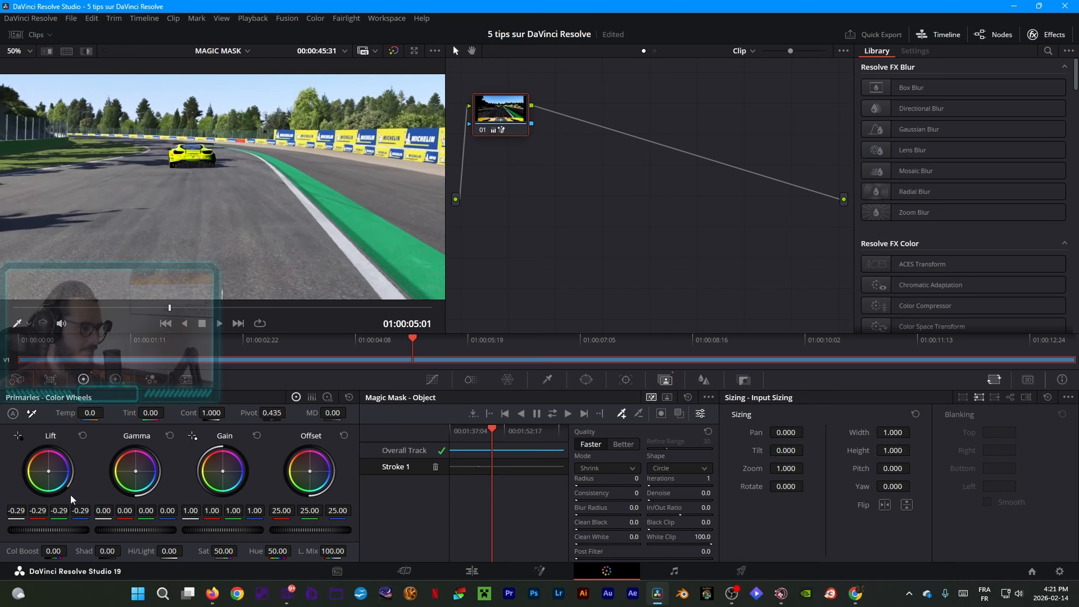
{"action": "mouse_move", "coordinate": [55, 529]}
{"action": "left_mouse_down"}
{"action": "mouse_move", "coordinate": [182, 530]}
{"action": "mouse_move", "coordinate": [81, 529]}
{"action": "left_mouse_up"}
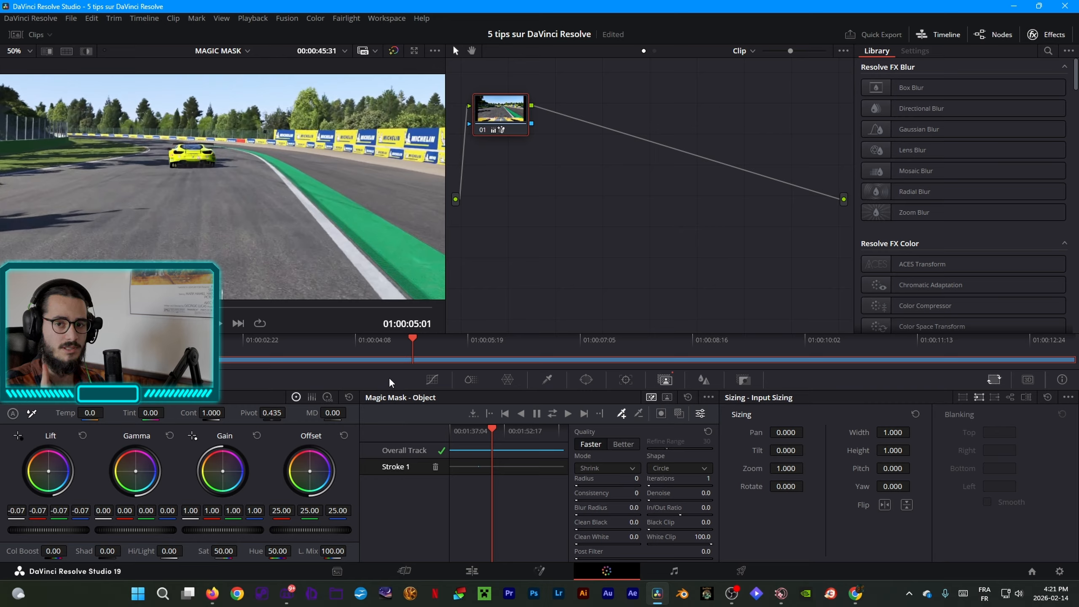